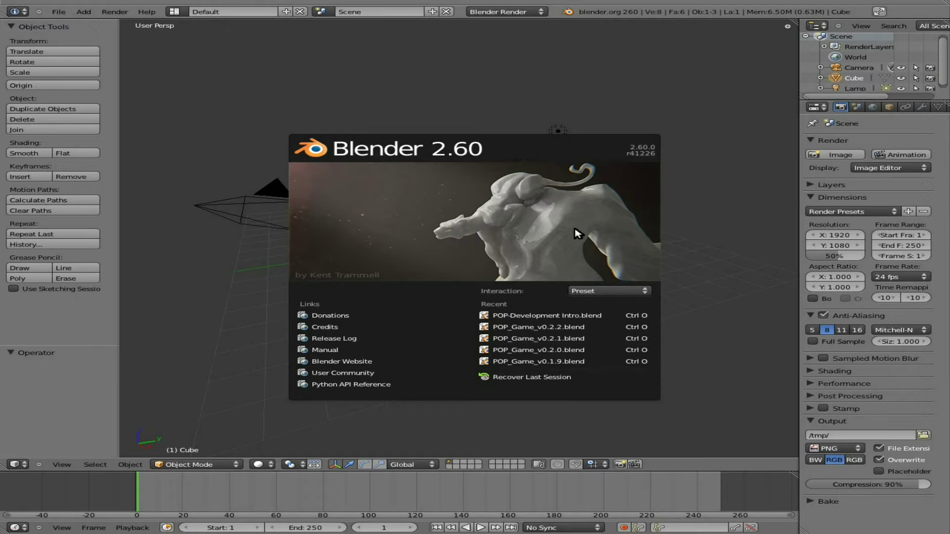
Step: Close the Blender 2.60 splash screen to reveal the default cube, camera and lamp
click(494, 157)
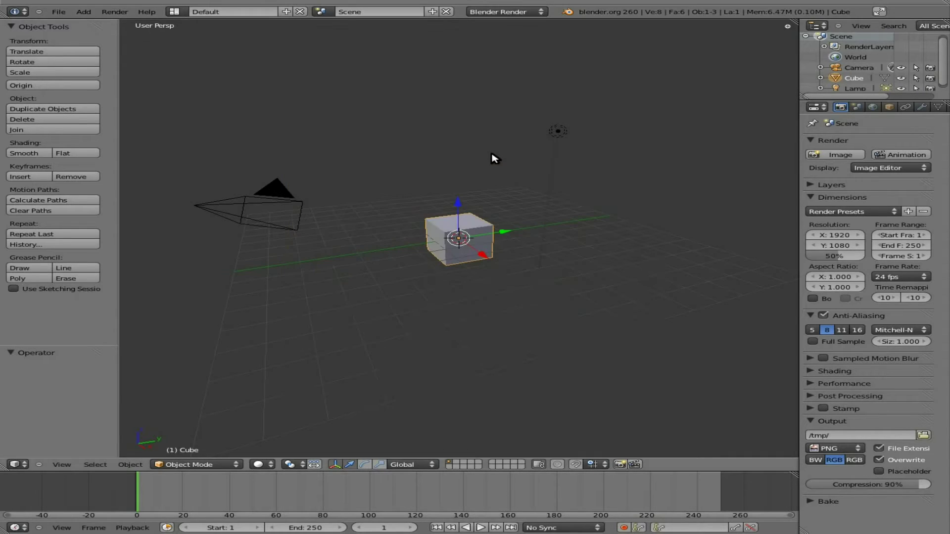
Step: Delete the default cube and switch to the front view
key(x)
click(482, 249)
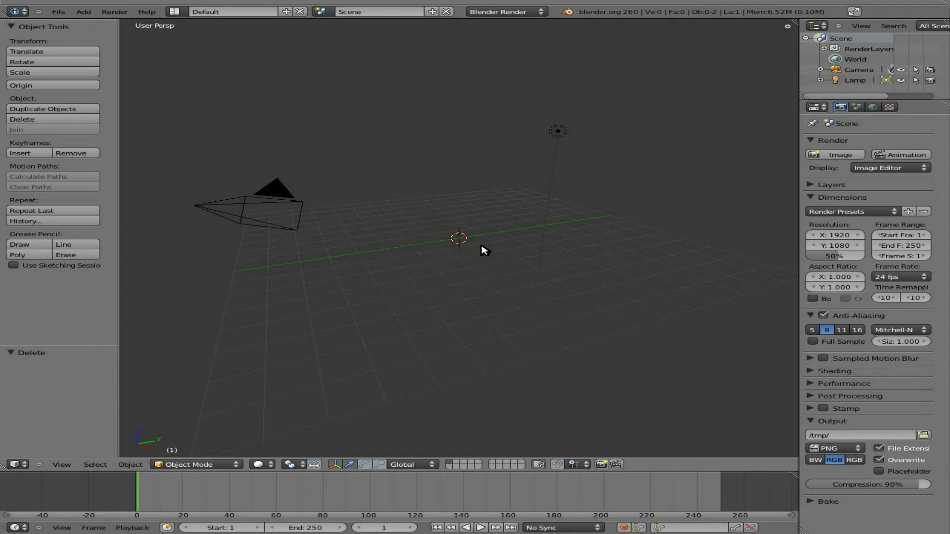
key(KP_1)
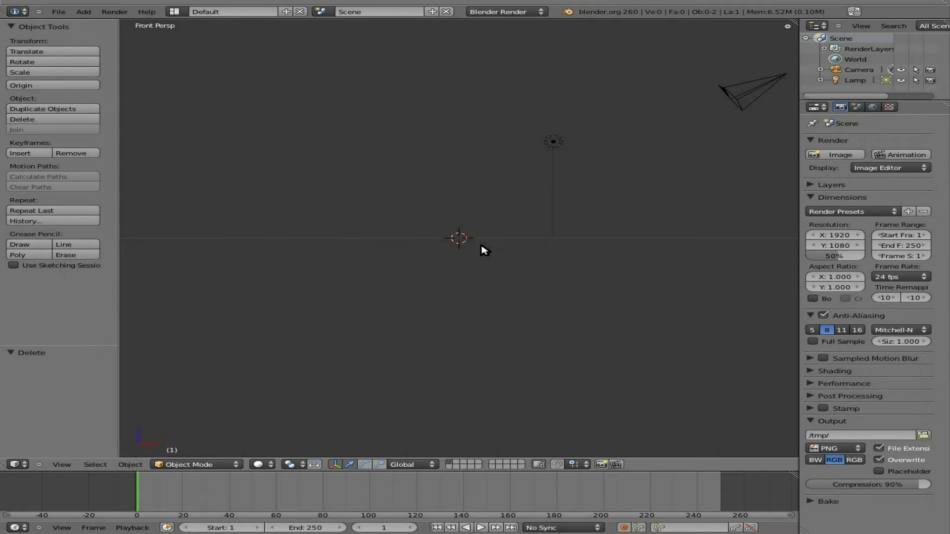
Step: Align the camera to the front view using the Align Camera To View operator
key(space)
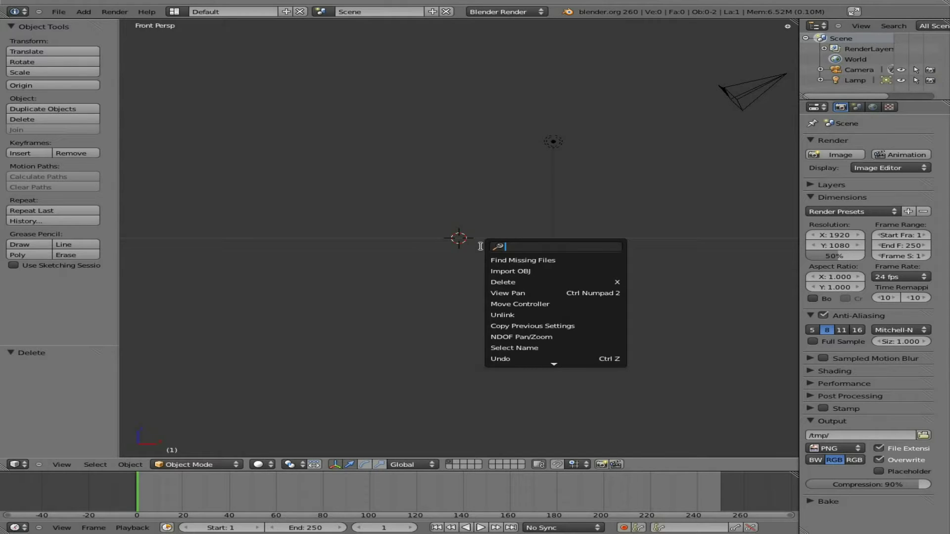
text(camer)
key(Down)
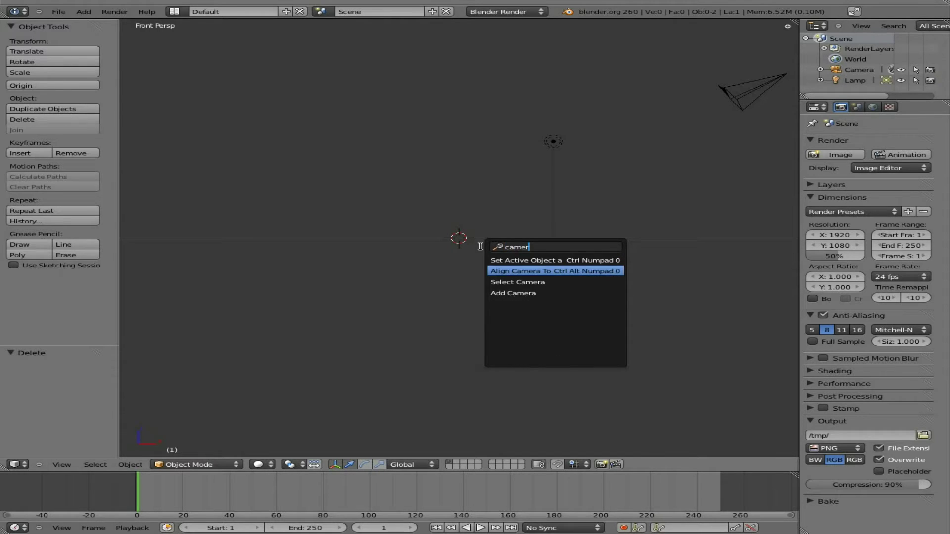
key(Return)
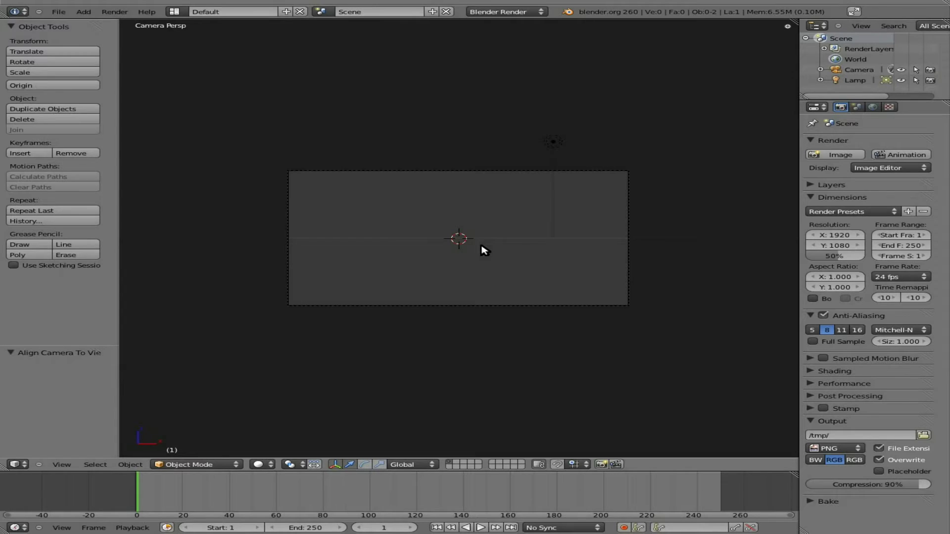
Step: Enable viewport Background Images and add a new background image slot
key(t)
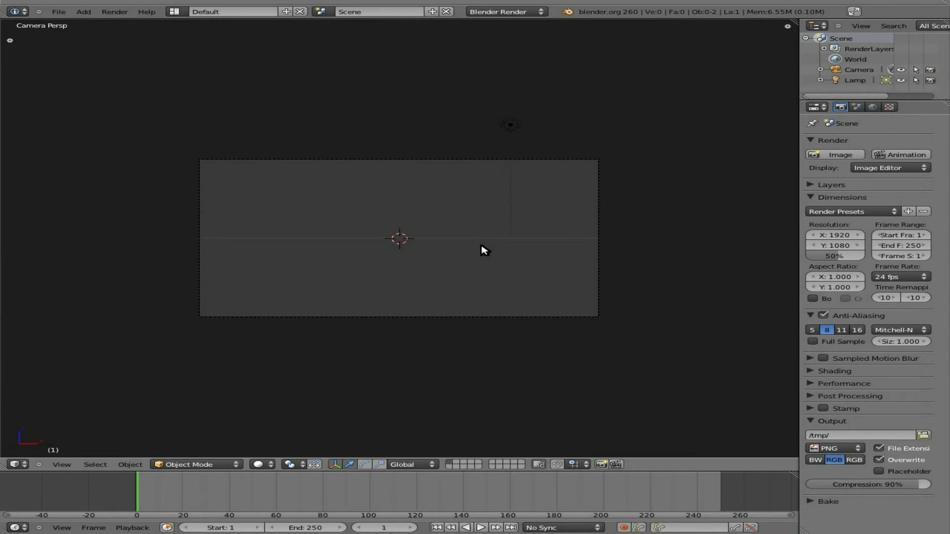
key(n)
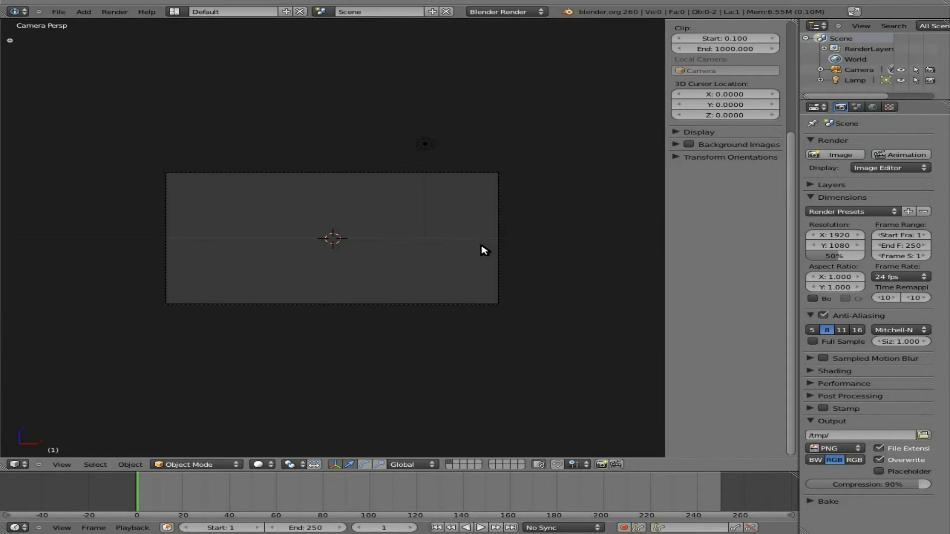
click(690, 145)
click(690, 147)
click(692, 159)
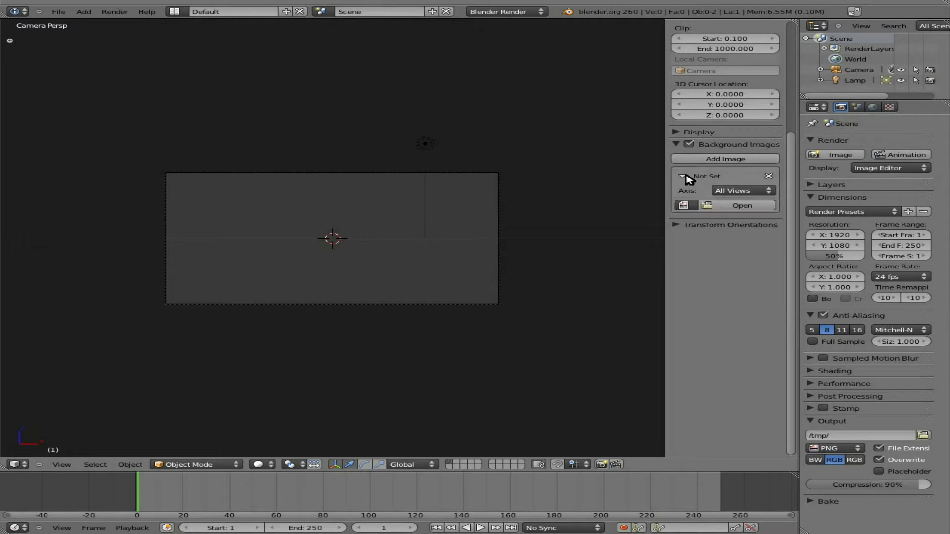
Step: Load /tmp/firewood.avi as the viewport background image
click(738, 205)
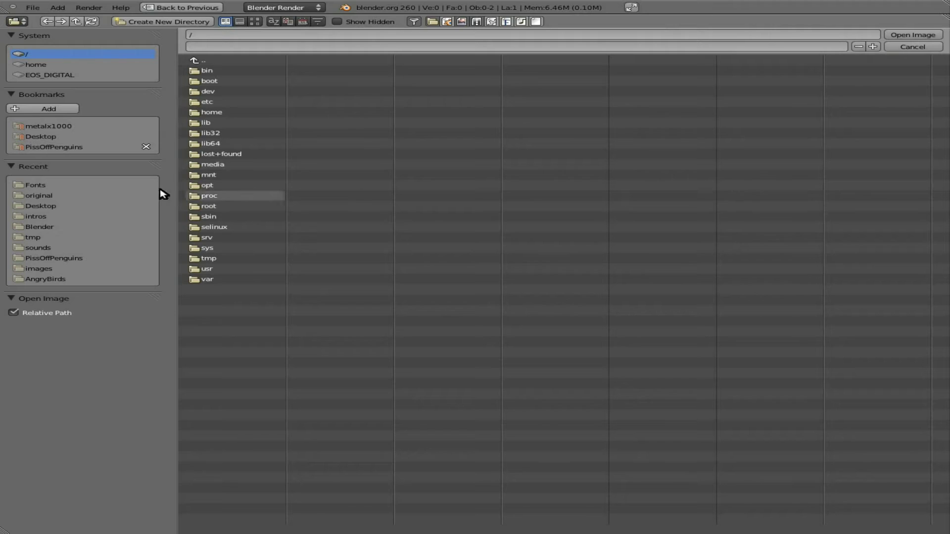
click(34, 238)
click(237, 206)
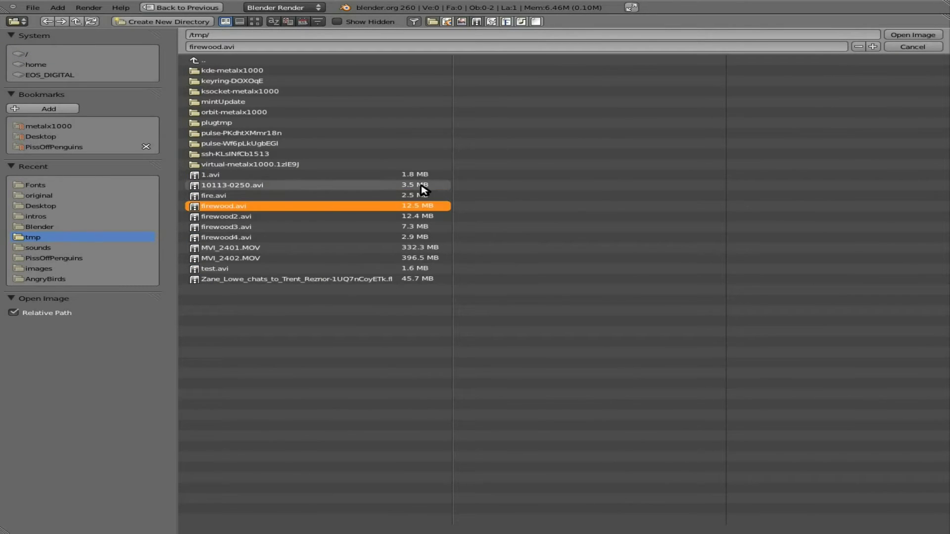
click(915, 35)
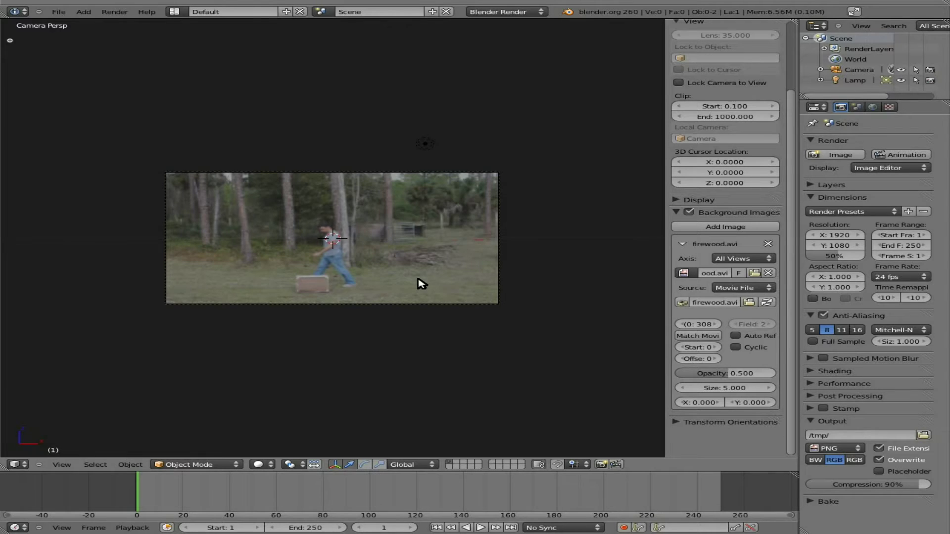
scroll(421, 284, up, 3)
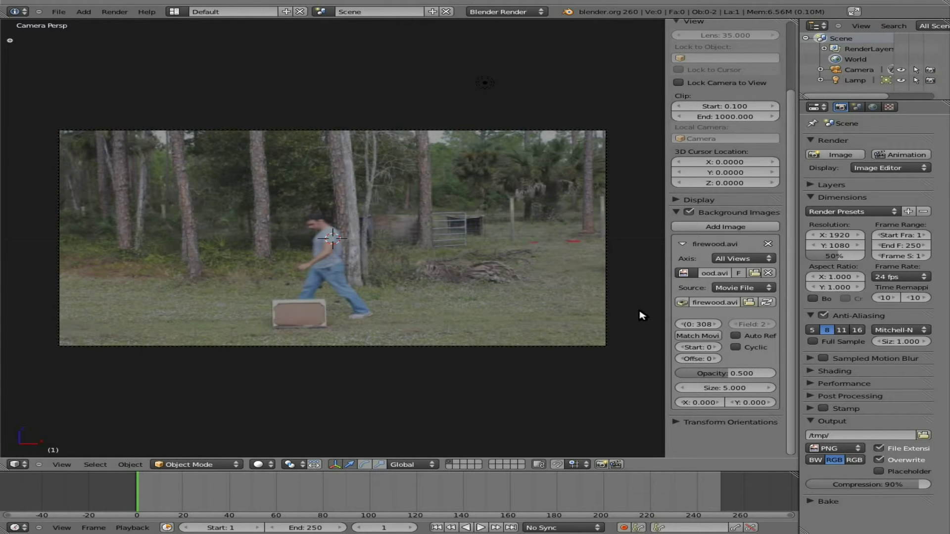
click(678, 212)
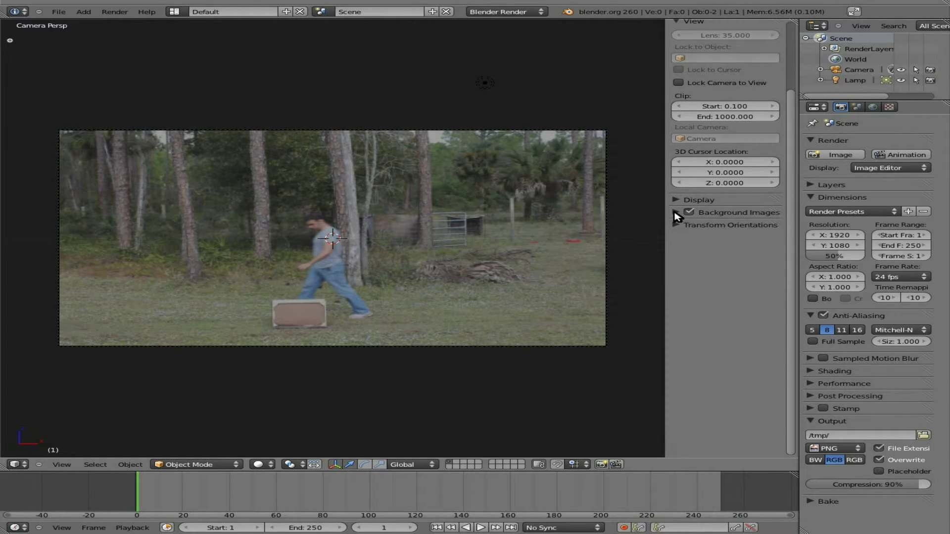
Step: Add a plane and rotate it 90° on X to face the camera
key(space)
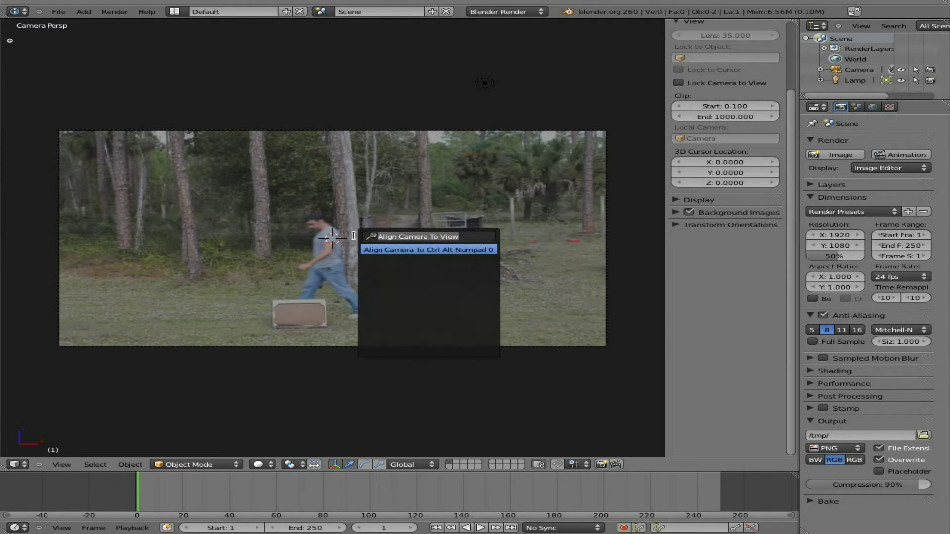
text(plane)
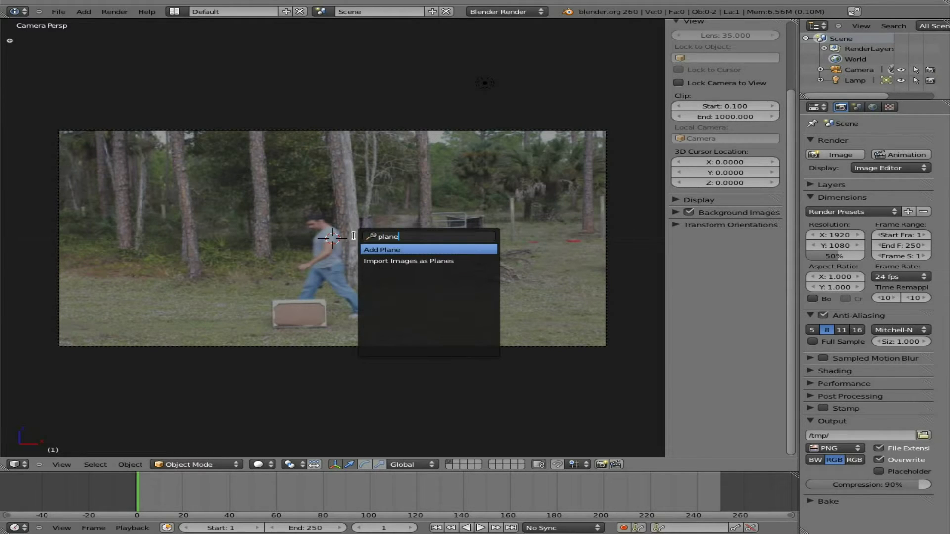
key(Return)
text(r)
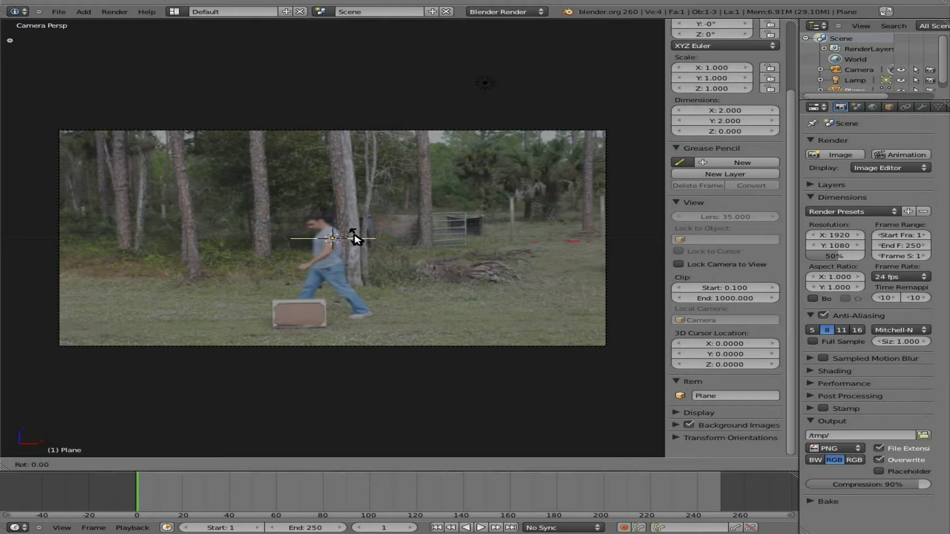
text(x90)
key(Return)
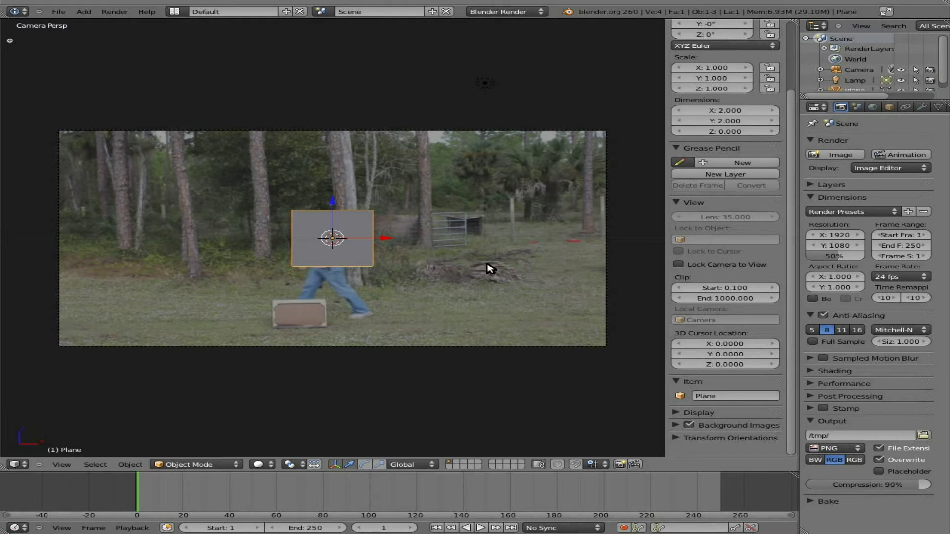
Step: Scale the plane to about 1.57 along the X axis
key(s)
key(x)
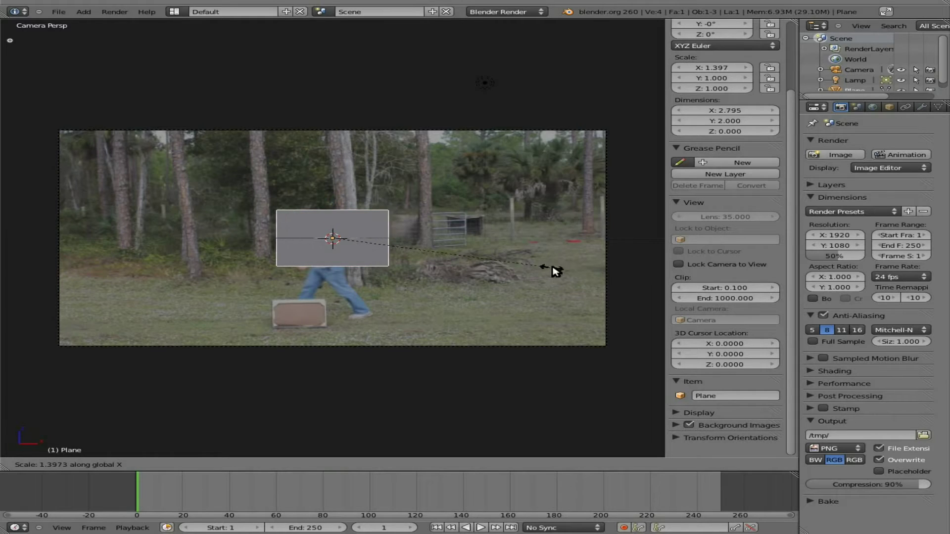
click(580, 273)
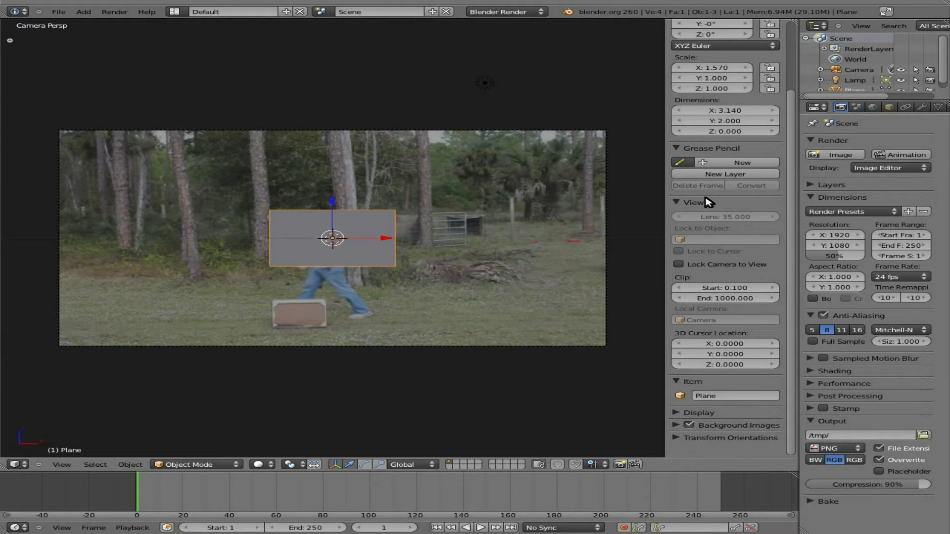
key(n)
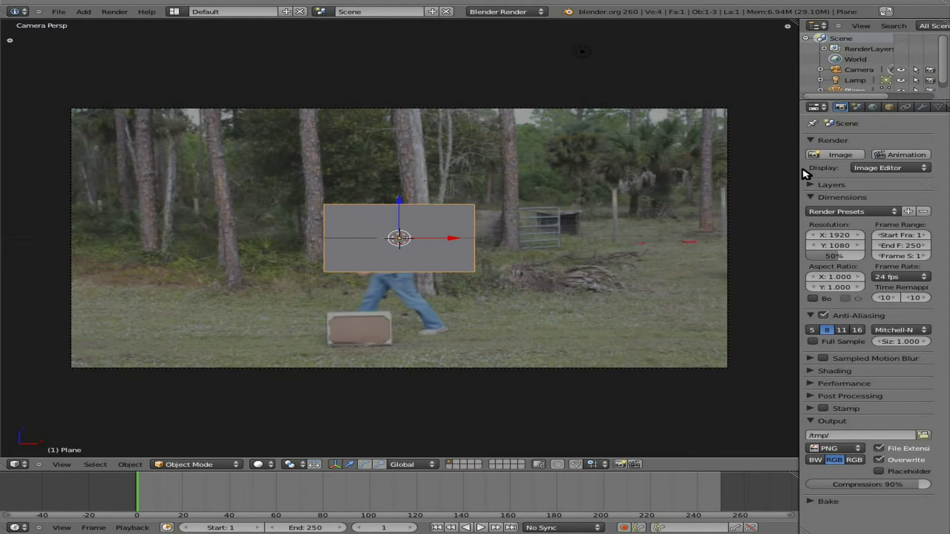
Step: Give the plane a new shadeless material with specular intensity 0
drag(801, 167, 674, 173)
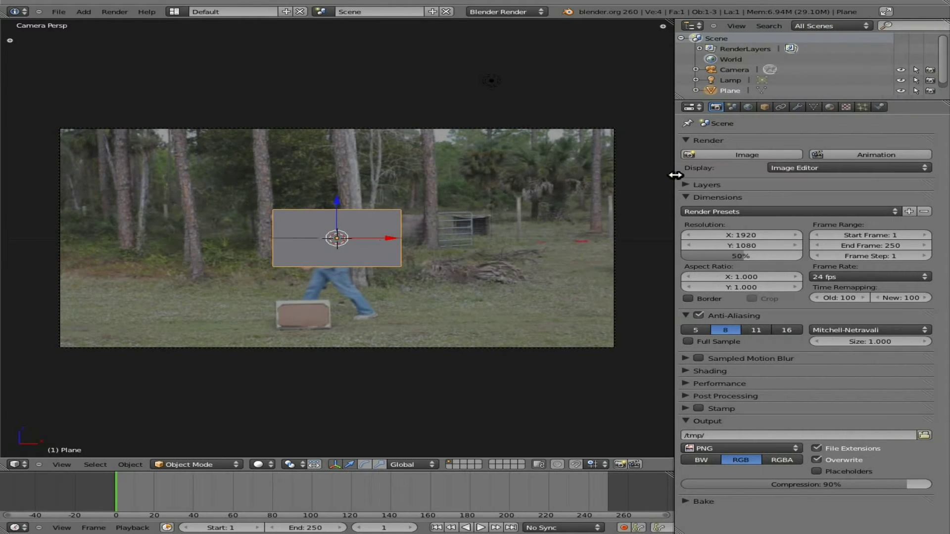
click(830, 107)
click(799, 176)
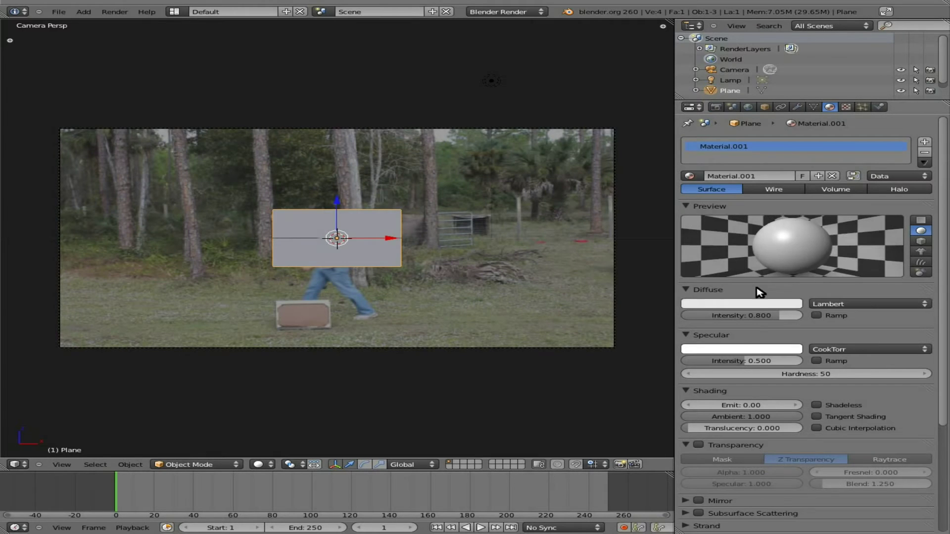
click(747, 360)
text(0)
key(Return)
click(816, 405)
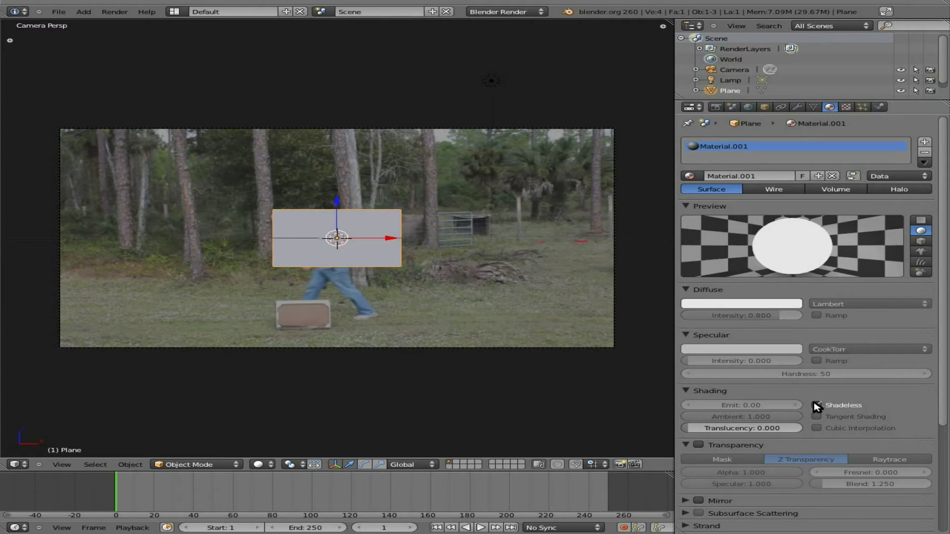
Step: Add an Image or Movie texture loaded from /tmp/fire.avi
click(846, 107)
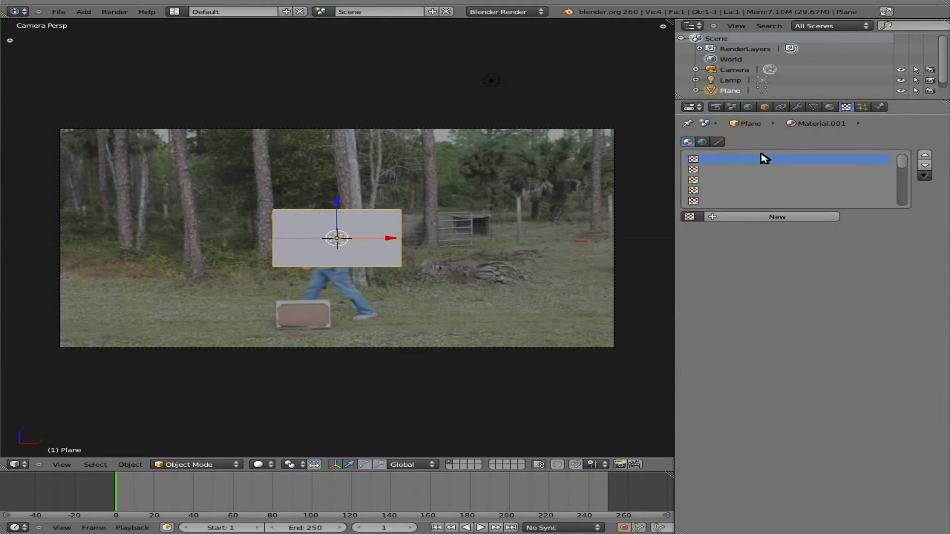
click(738, 218)
click(797, 229)
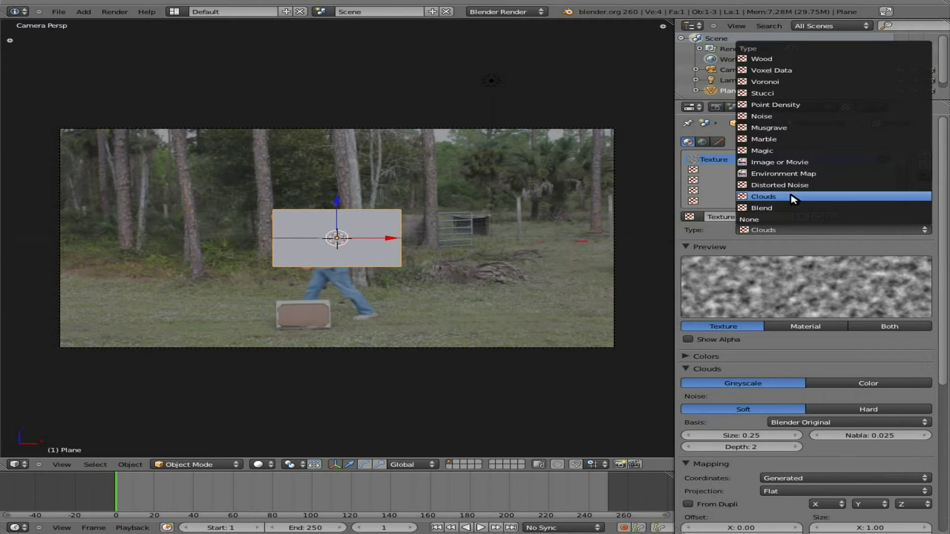
click(792, 161)
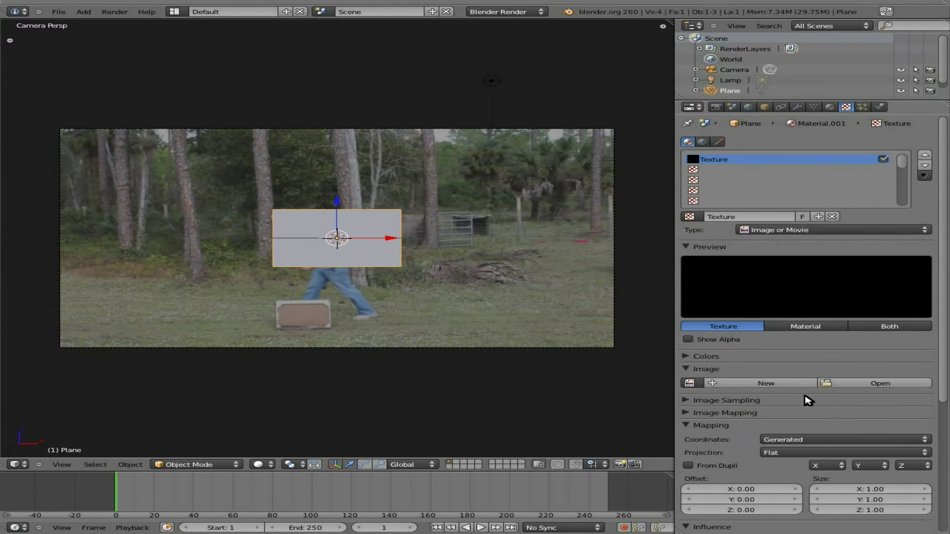
click(861, 384)
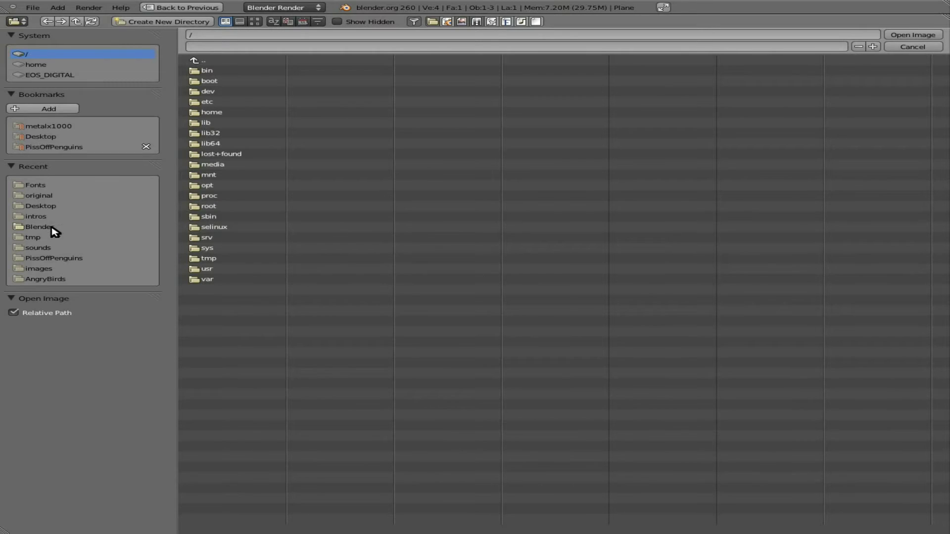
click(39, 238)
click(387, 196)
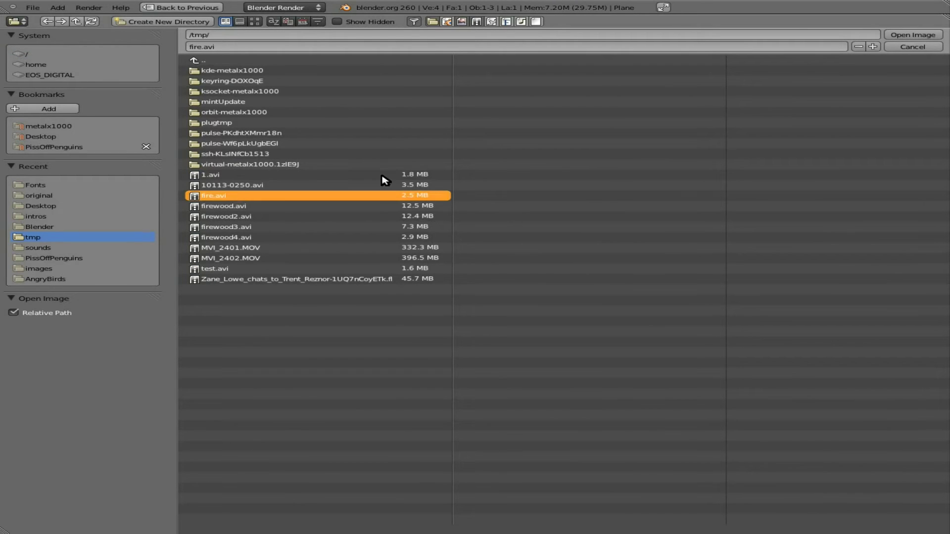
click(926, 35)
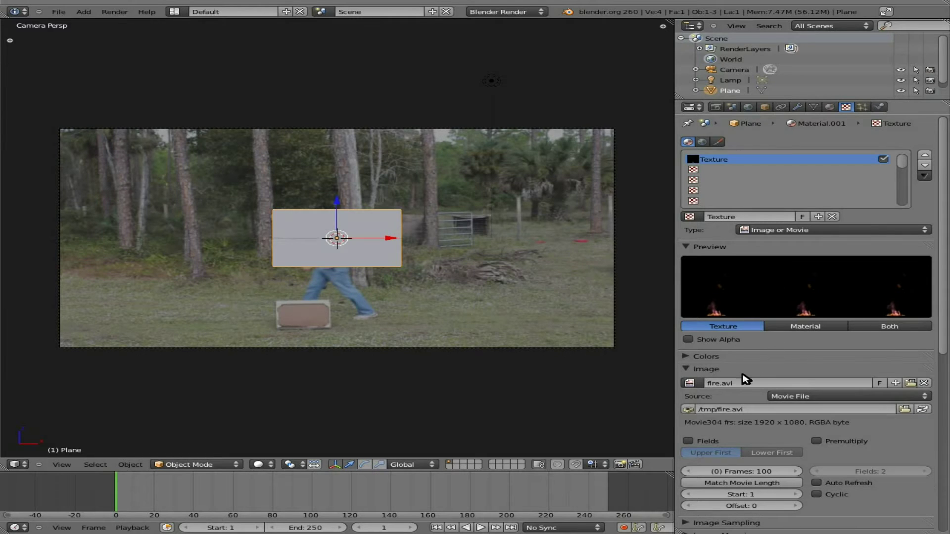
Step: Match the texture length to the movie's 304 frames and enable Auto Refresh and Cyclic
click(746, 484)
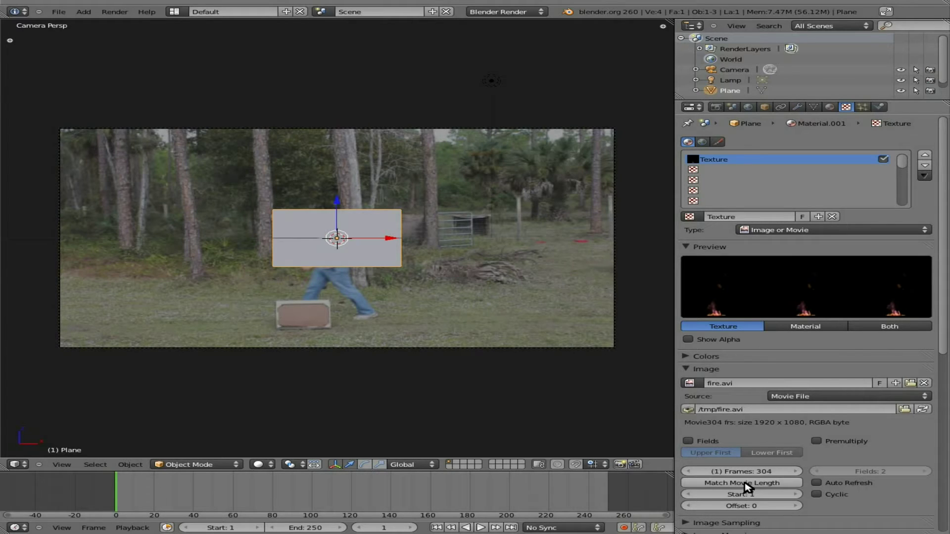
click(816, 483)
click(816, 494)
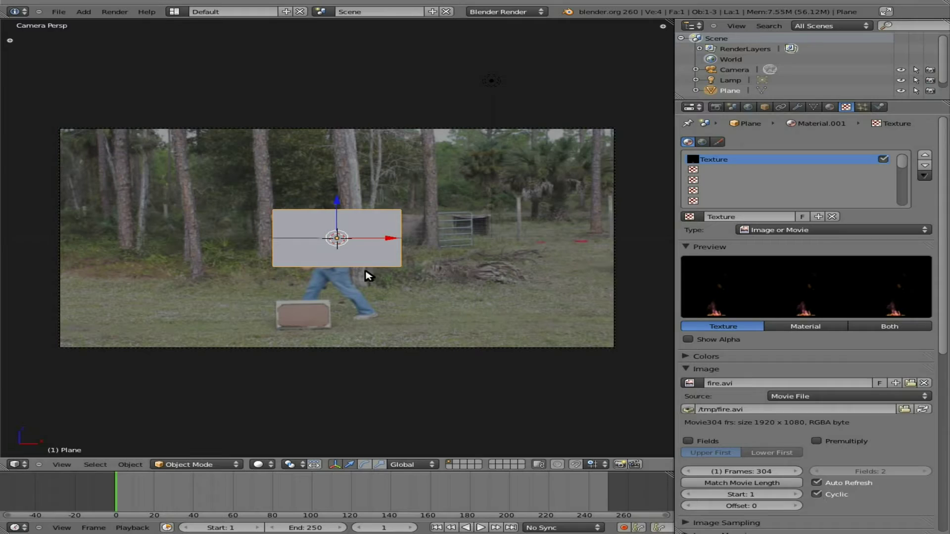
Step: Set viewport shading to Textured with GLSL material display
click(258, 465)
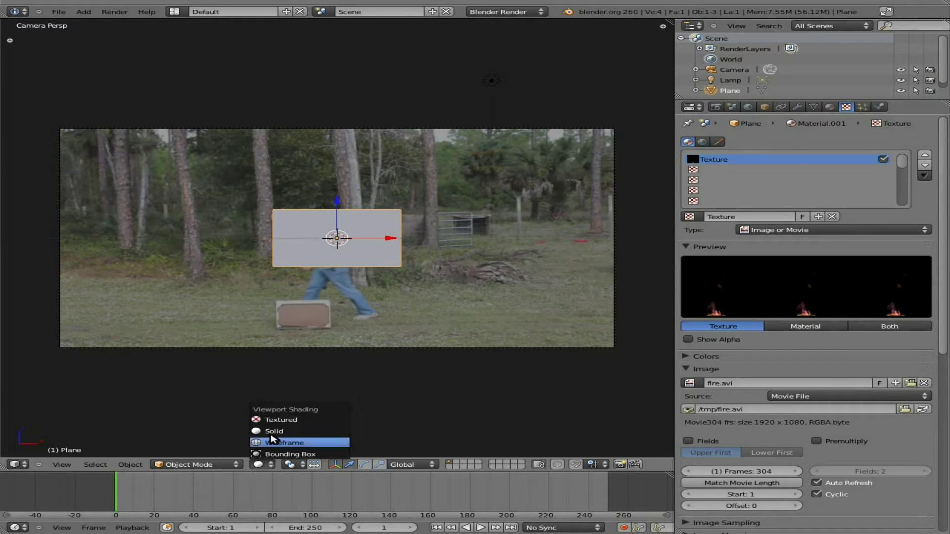
click(274, 420)
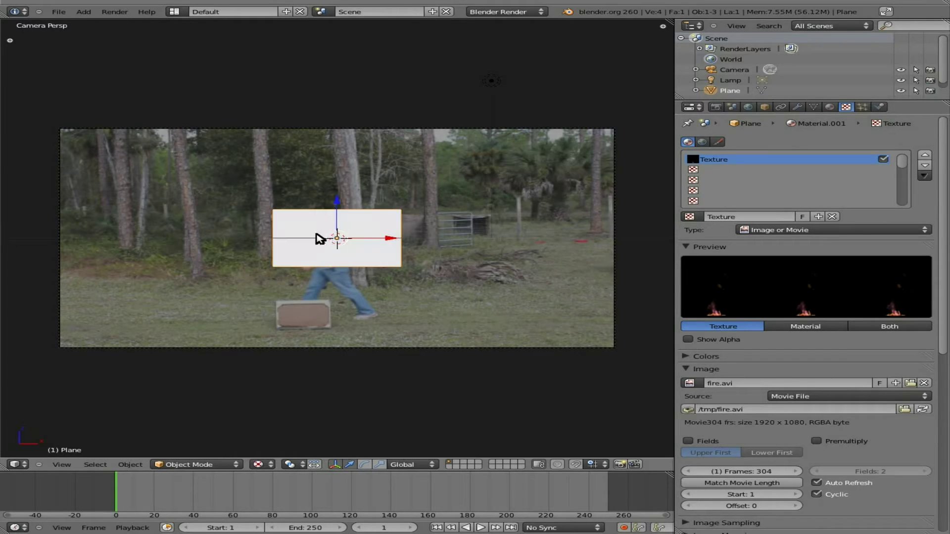
key(n)
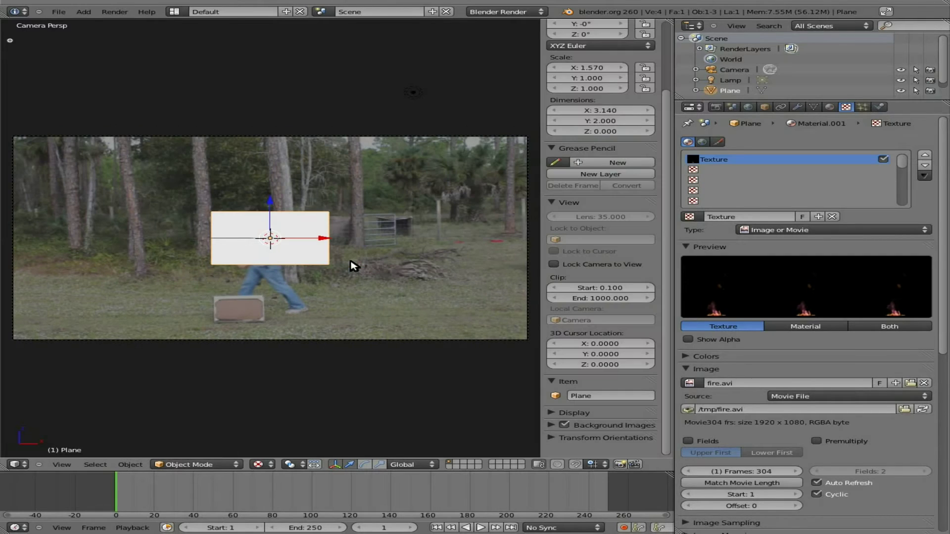
click(551, 414)
scroll(600, 418, down, 5)
click(596, 440)
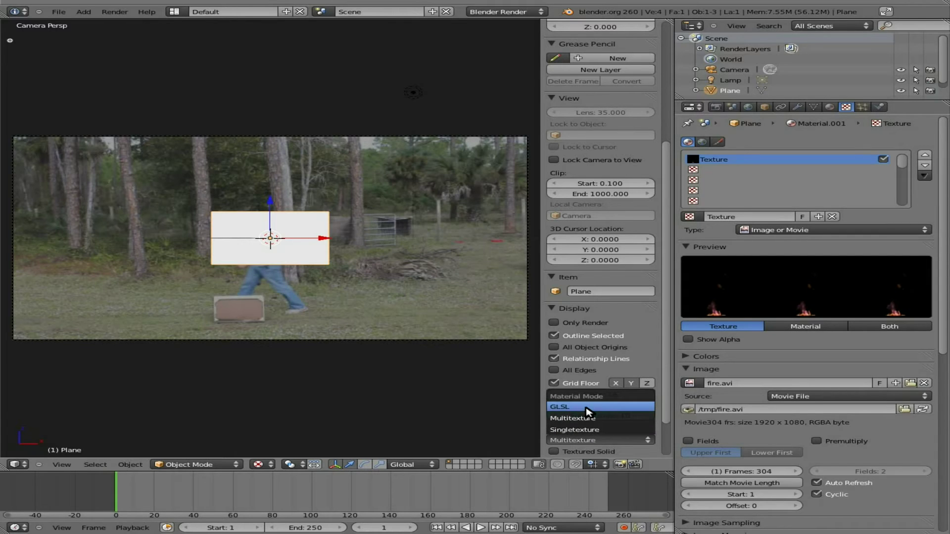
click(588, 407)
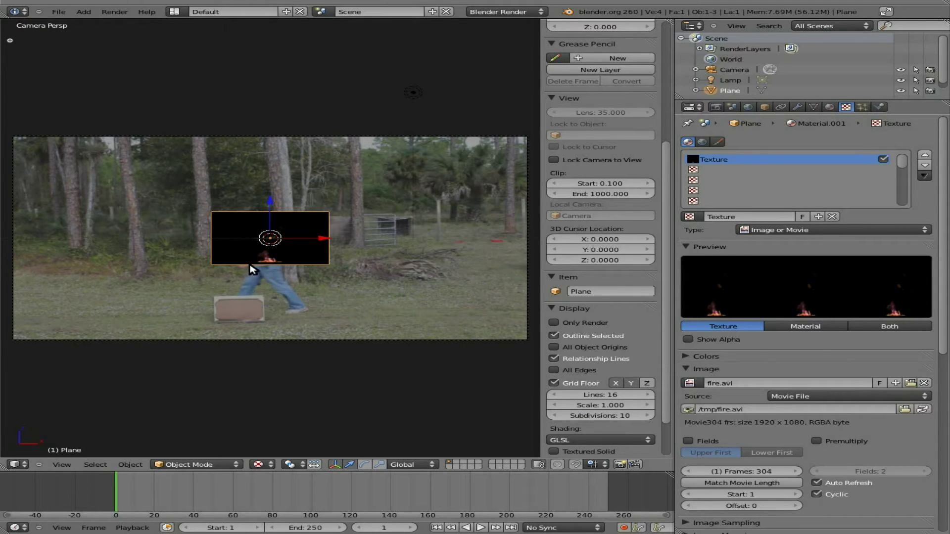
Step: Scale the fire plane to about 2.9x and preview the animation playback
key(s)
click(435, 356)
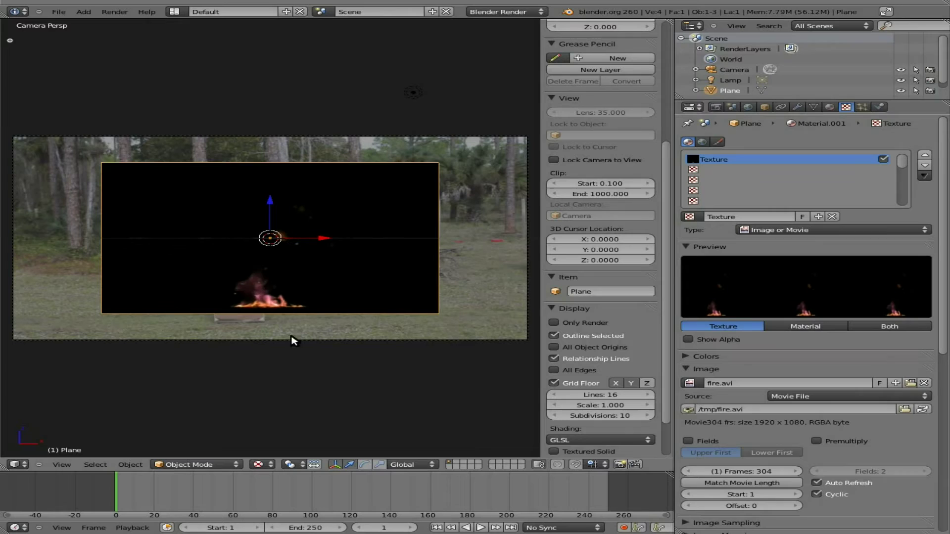
key(alt+a)
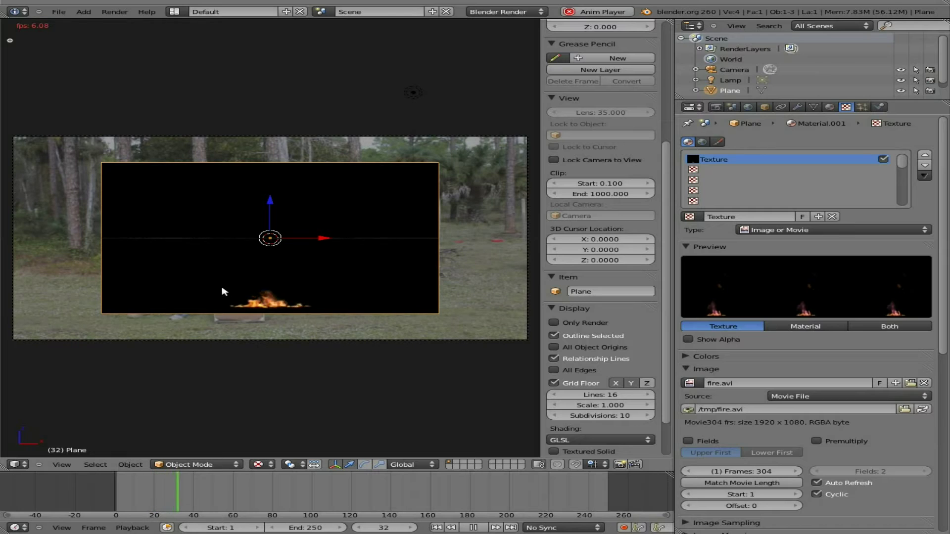
key(Escape)
Step: Move the fire plane toward the right of the frame and do a test render
key(g)
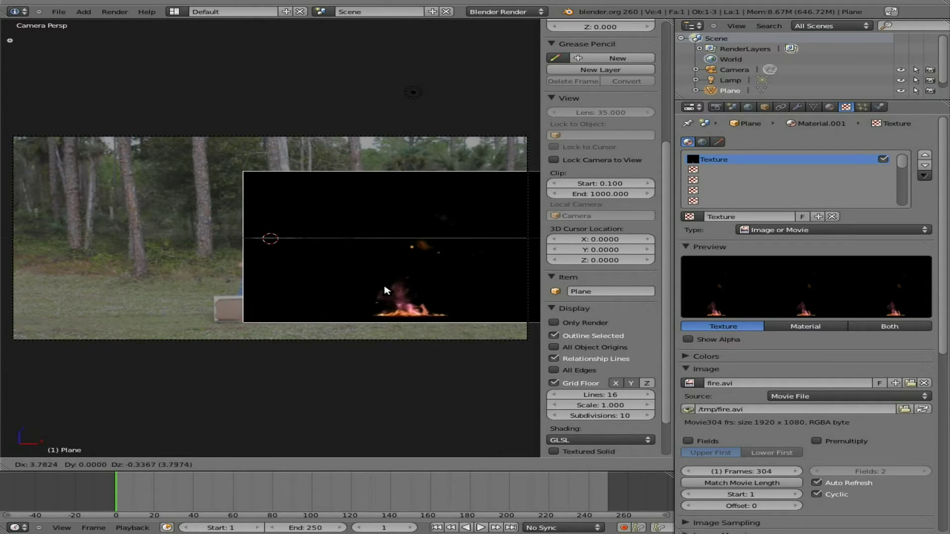
click(387, 300)
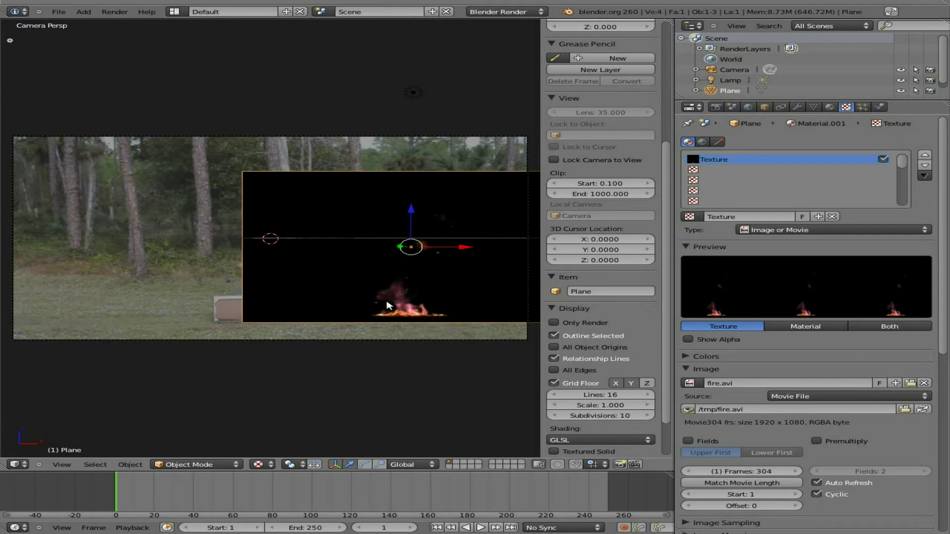
key(F12)
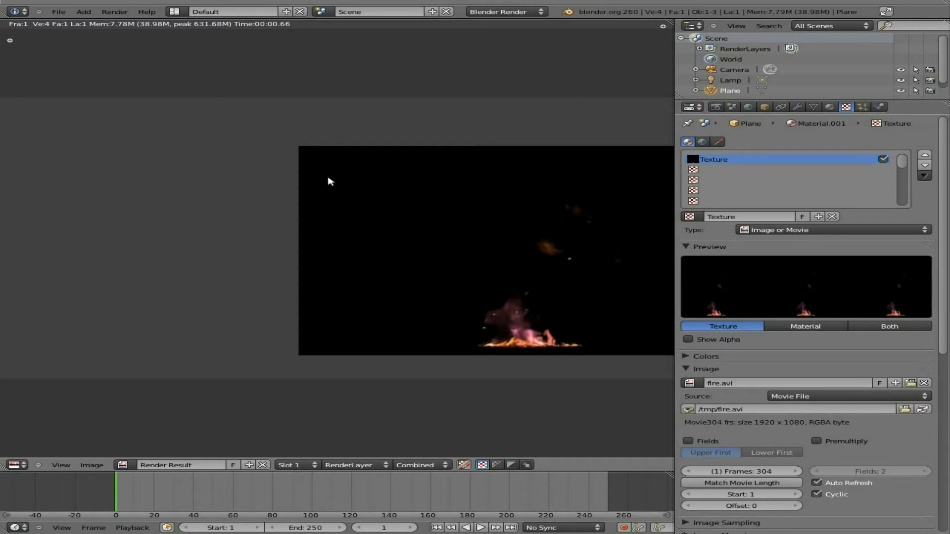
key(Escape)
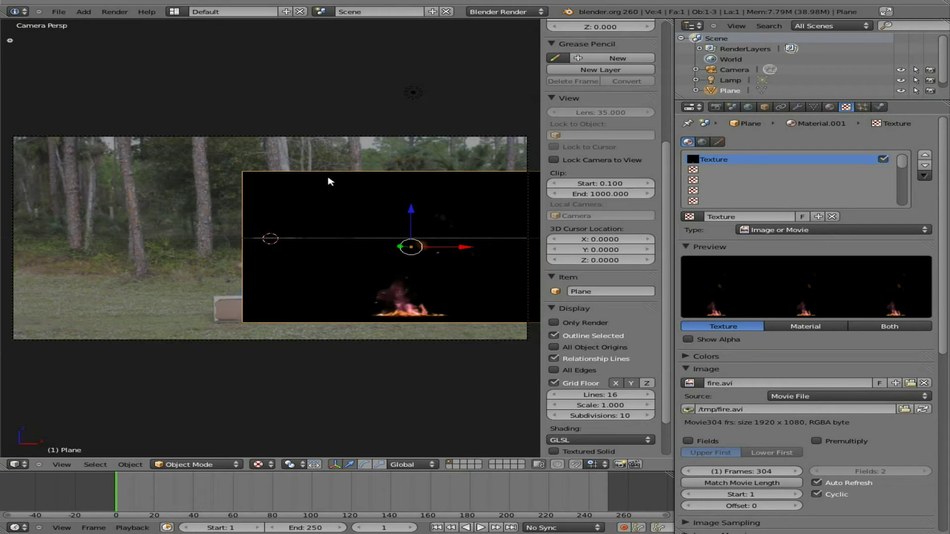
Step: Set the World horizon colour to black and render another test frame
click(747, 107)
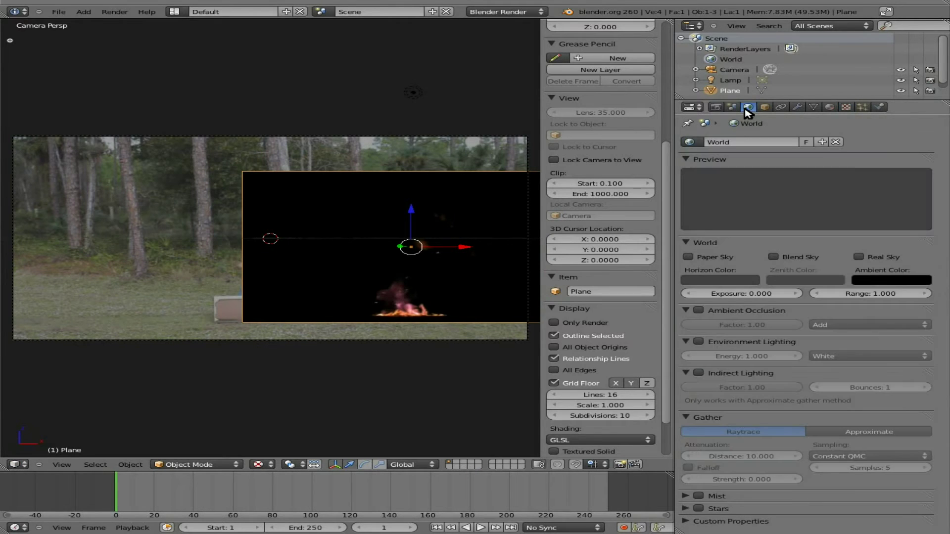
click(716, 282)
click(809, 200)
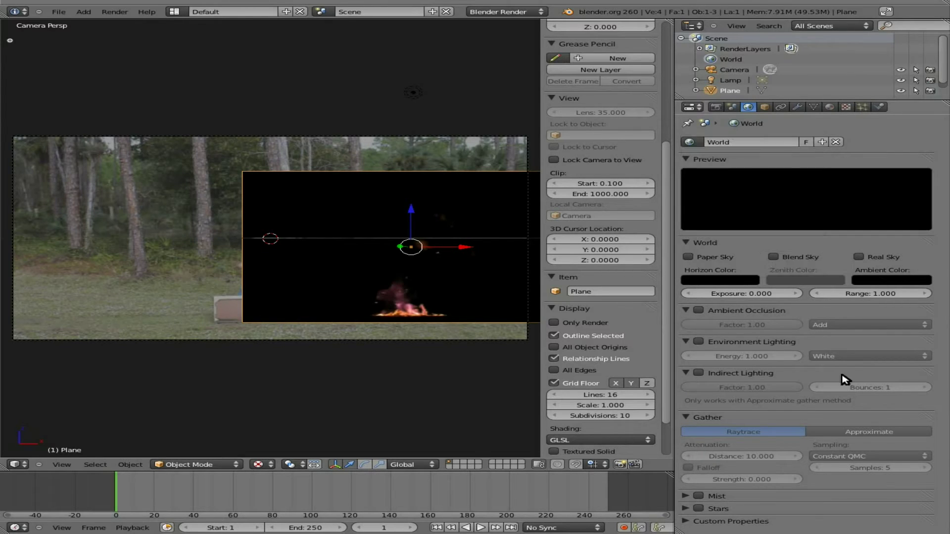
key(F12)
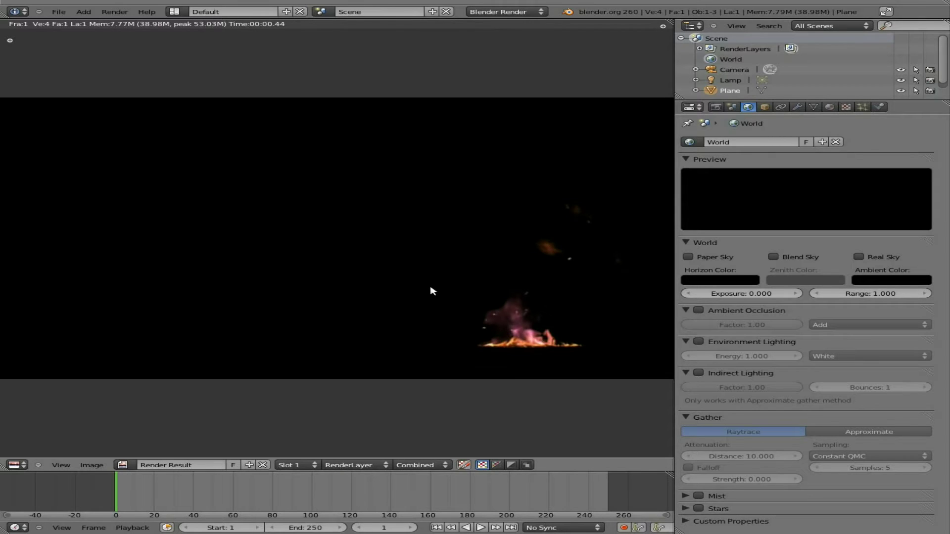
key(Escape)
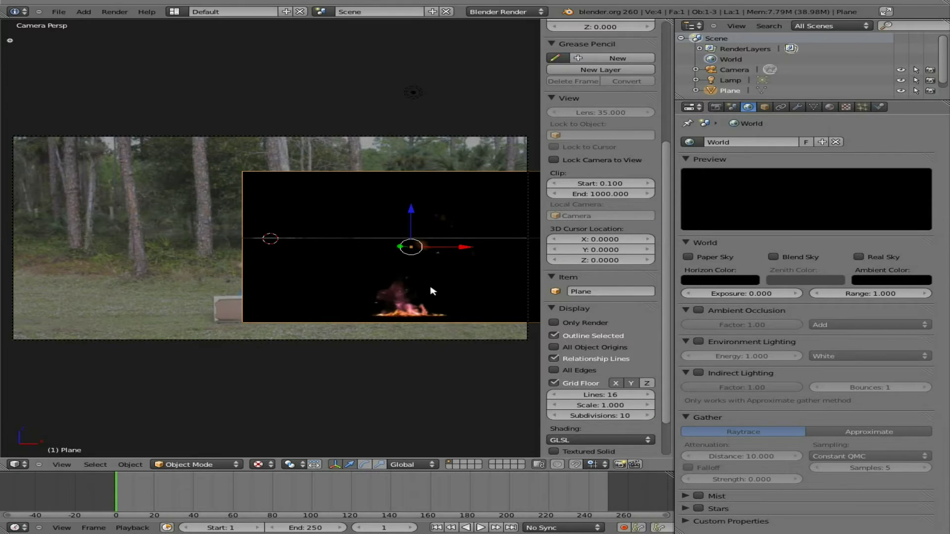
Step: Switch to the Compositing layout and enable Use Nodes and Backdrop
click(191, 12)
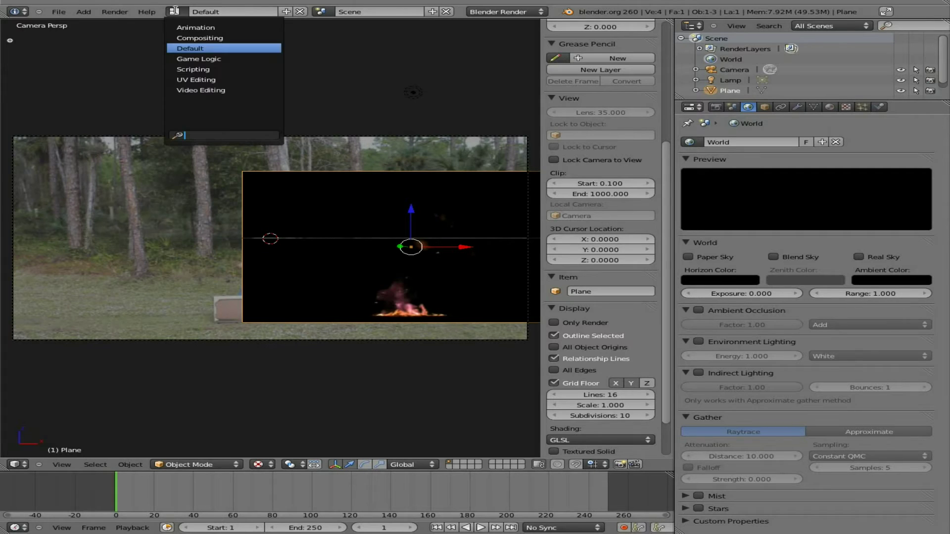
click(200, 38)
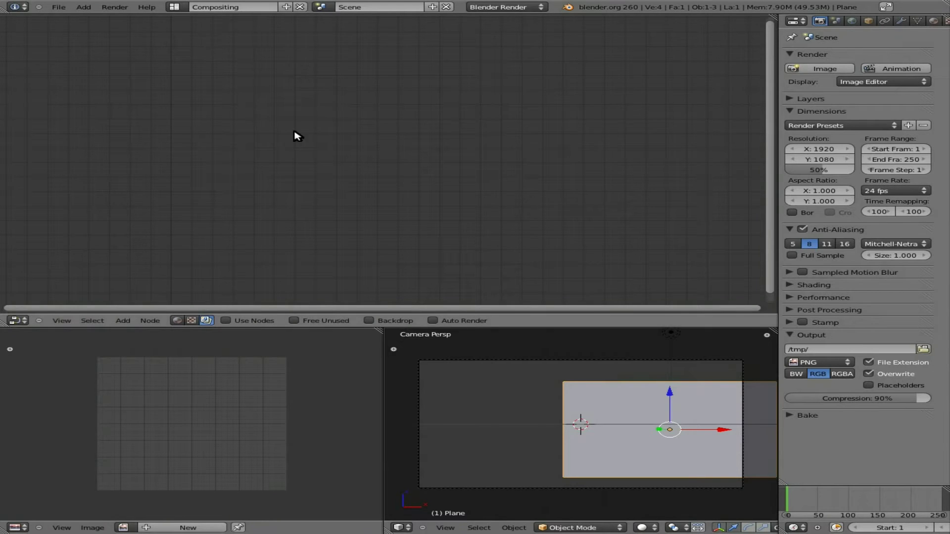
click(226, 320)
click(370, 321)
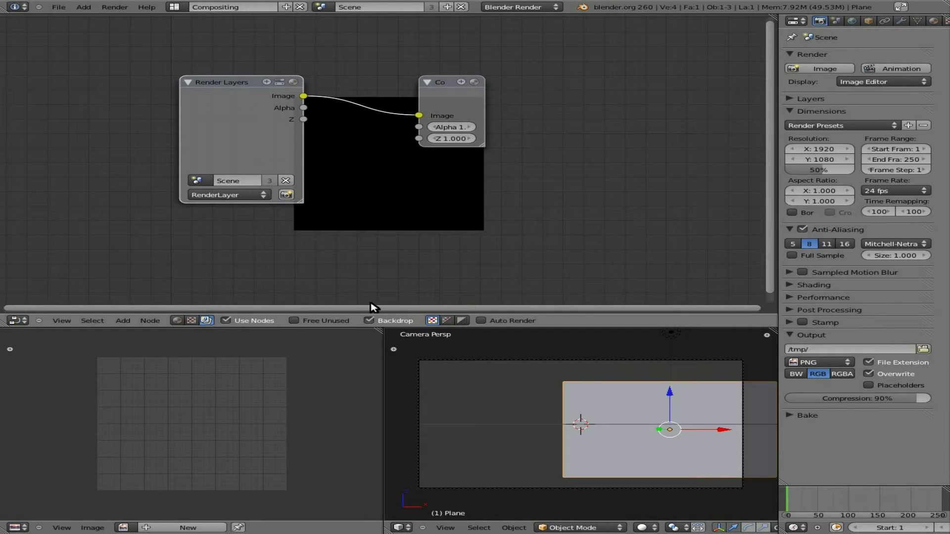
Step: Spread out the Render Layers and Composite nodes and render the scene into them
drag(229, 90, 83, 46)
click(135, 152)
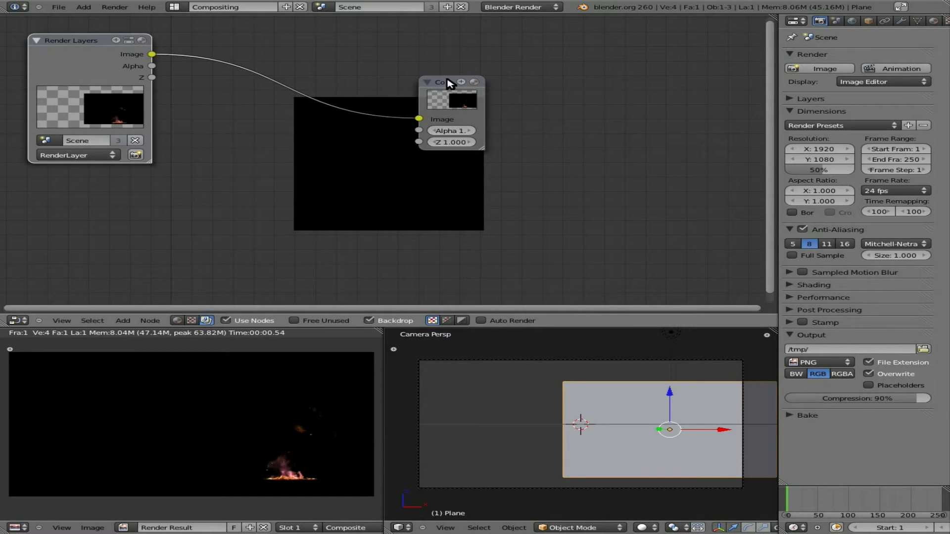
drag(449, 83, 664, 92)
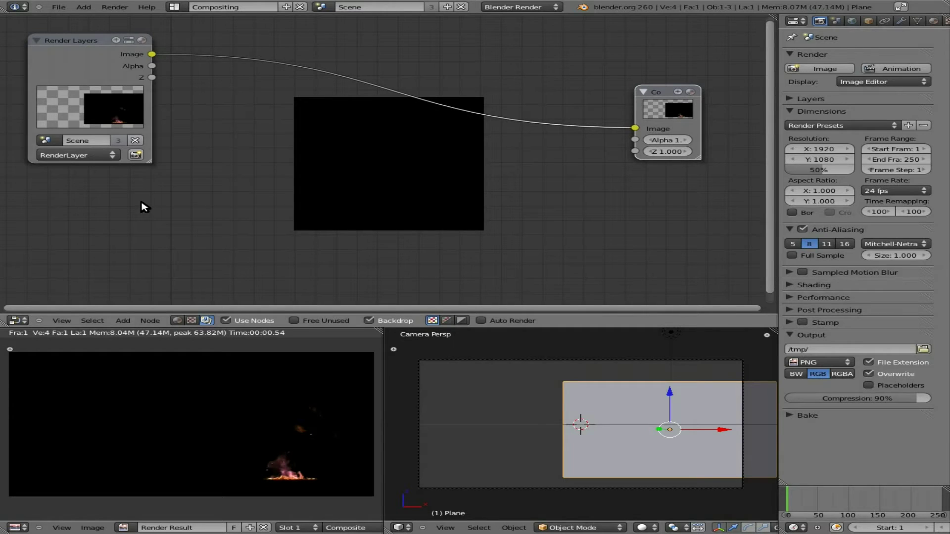
Step: Add an Image input node loading the firewood.avi movie
key(shift+a)
mouse_move(143, 206)
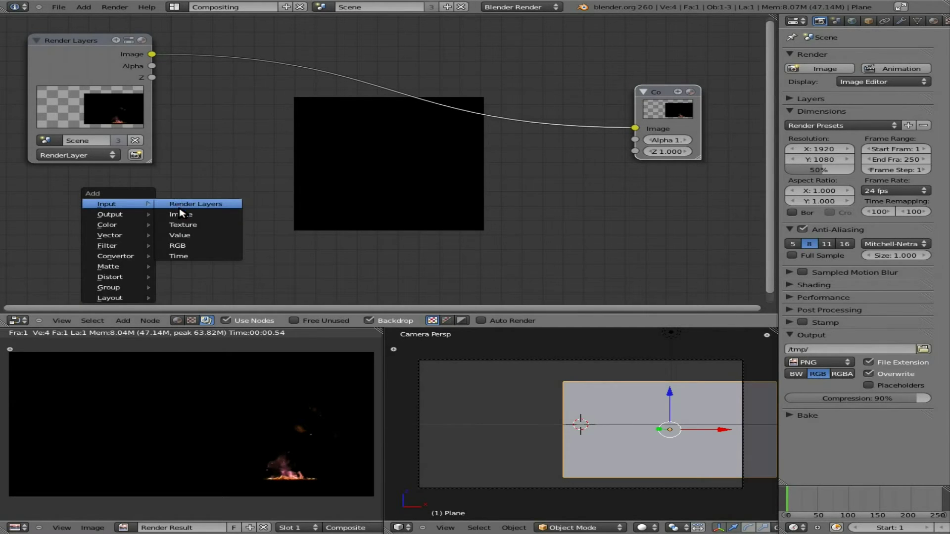
click(180, 214)
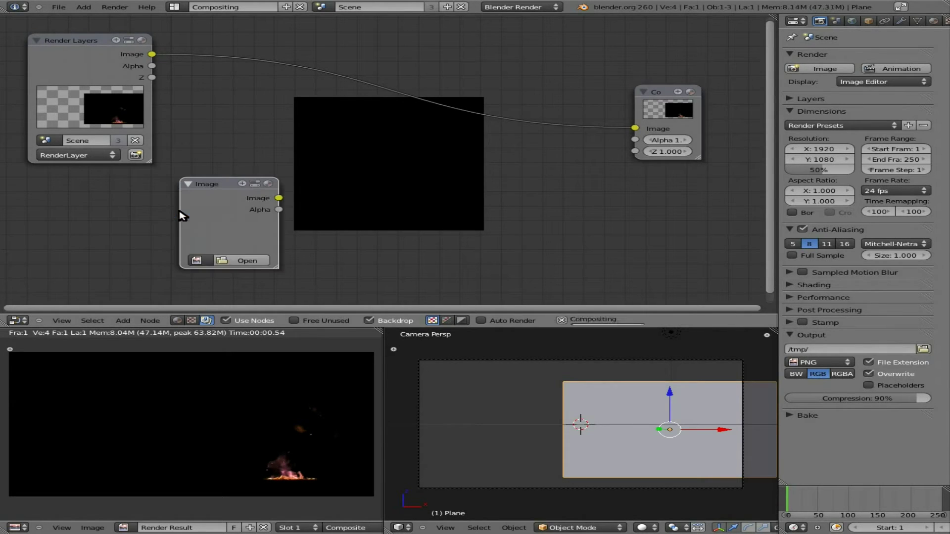
click(196, 261)
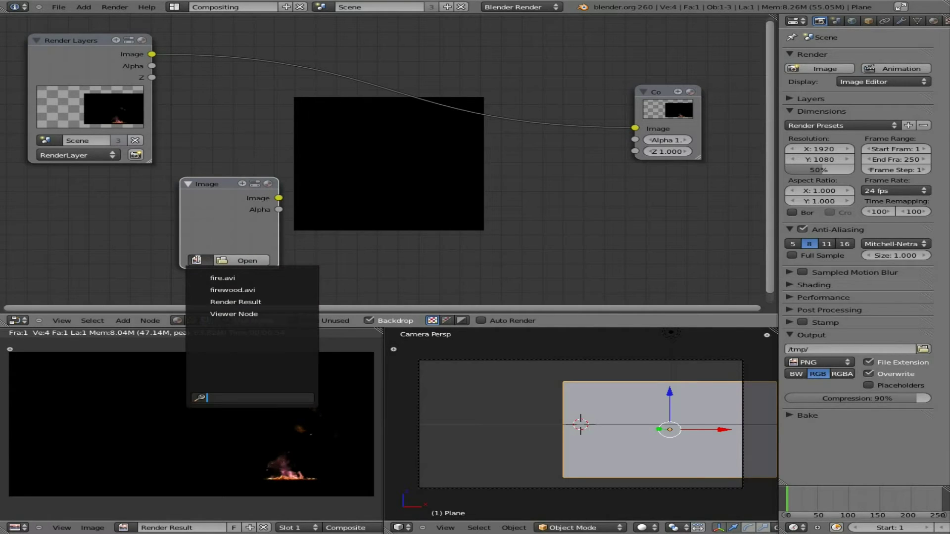
click(252, 289)
drag(223, 182, 230, 122)
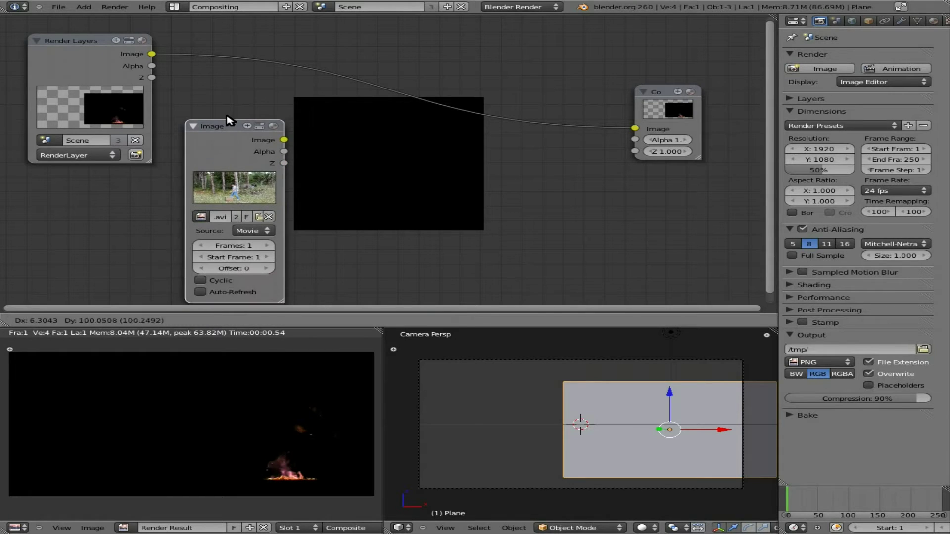
Step: Enable Cyclic and Auto-Refresh on the firewood node and set its frames to 308
click(200, 281)
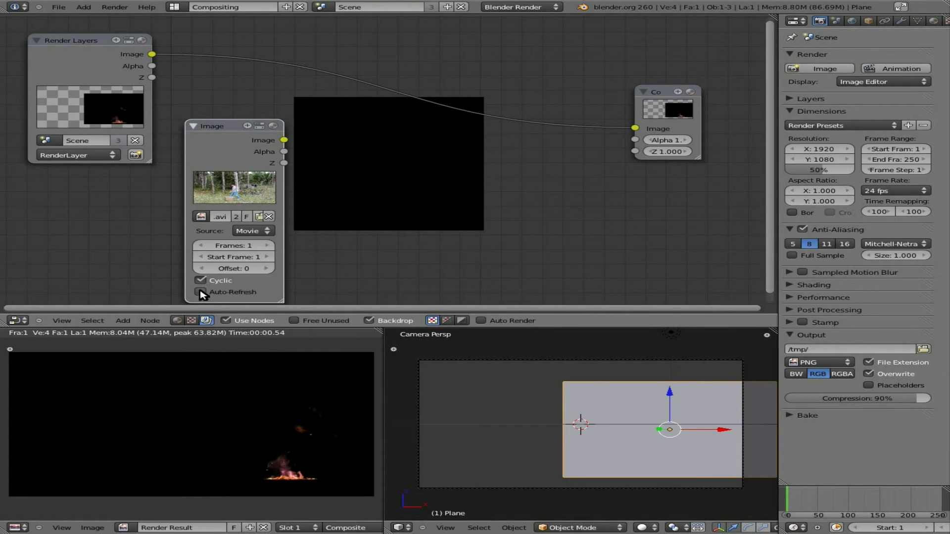
click(200, 292)
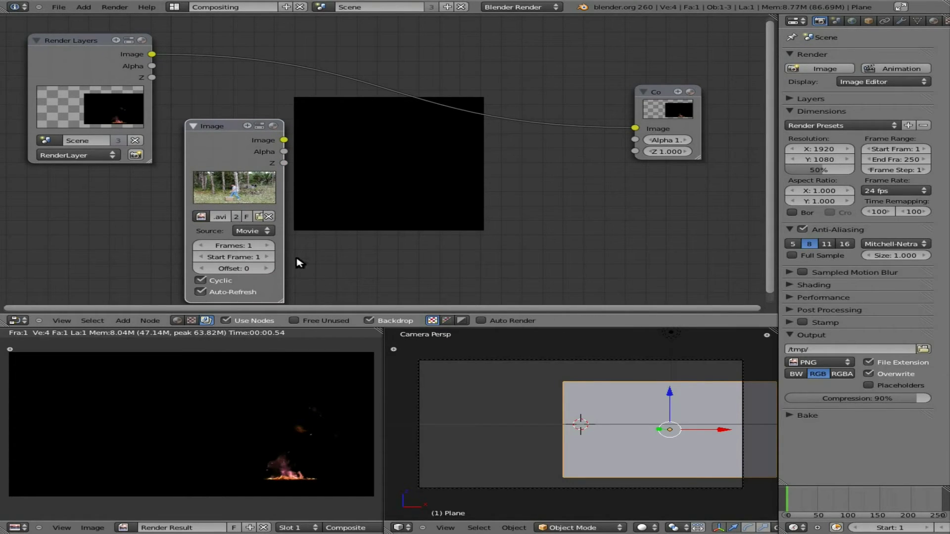
click(246, 247)
key(Return)
Step: Add a Mix colour node with its blend mode set to Screen
drag(207, 139, 63, 193)
key(shift+a)
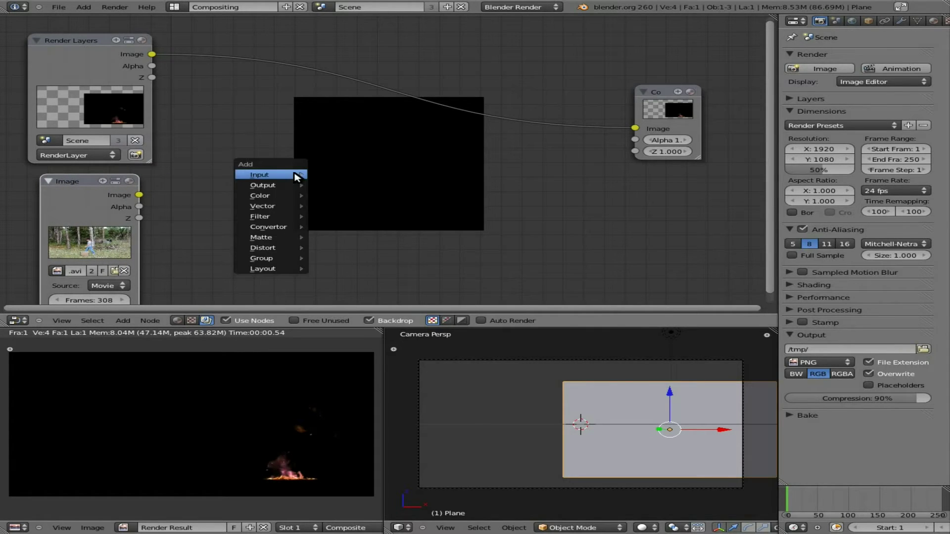
mouse_move(276, 198)
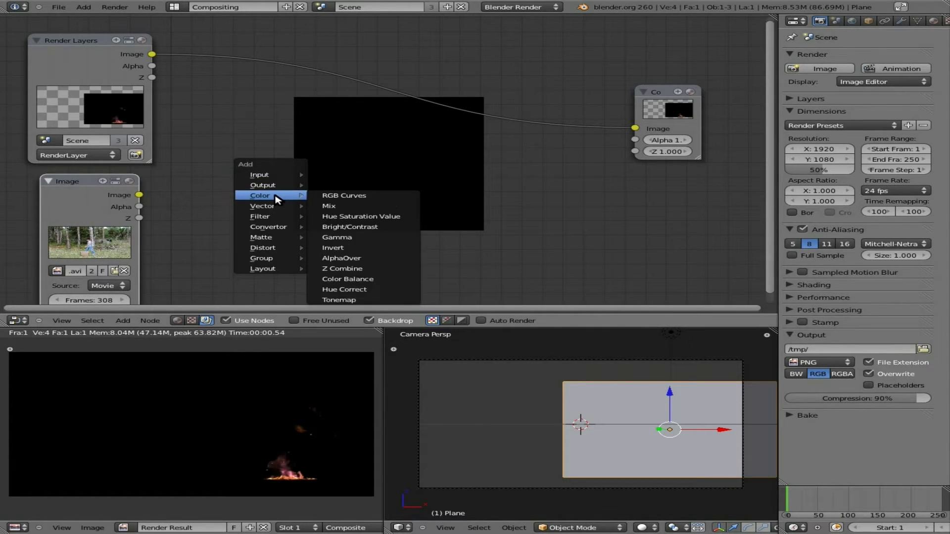
click(336, 206)
click(386, 206)
click(391, 239)
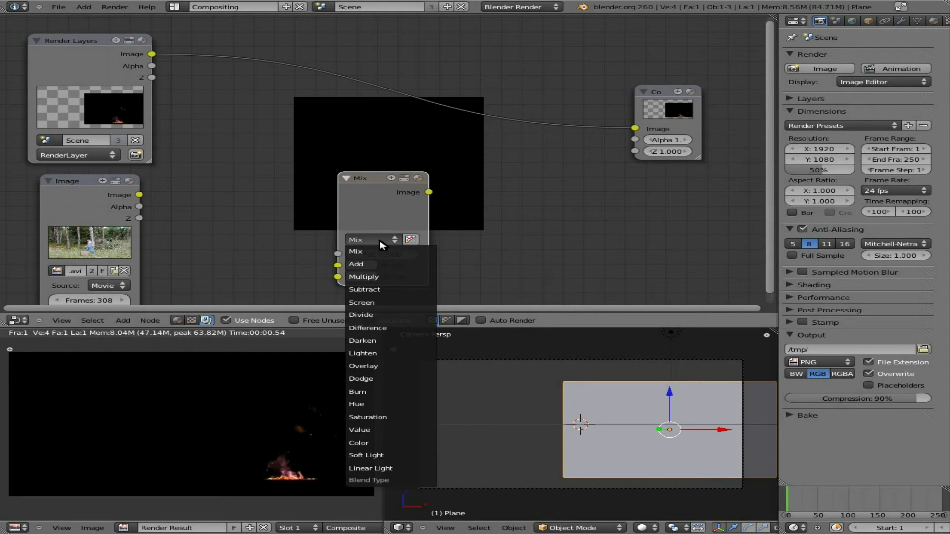
click(384, 302)
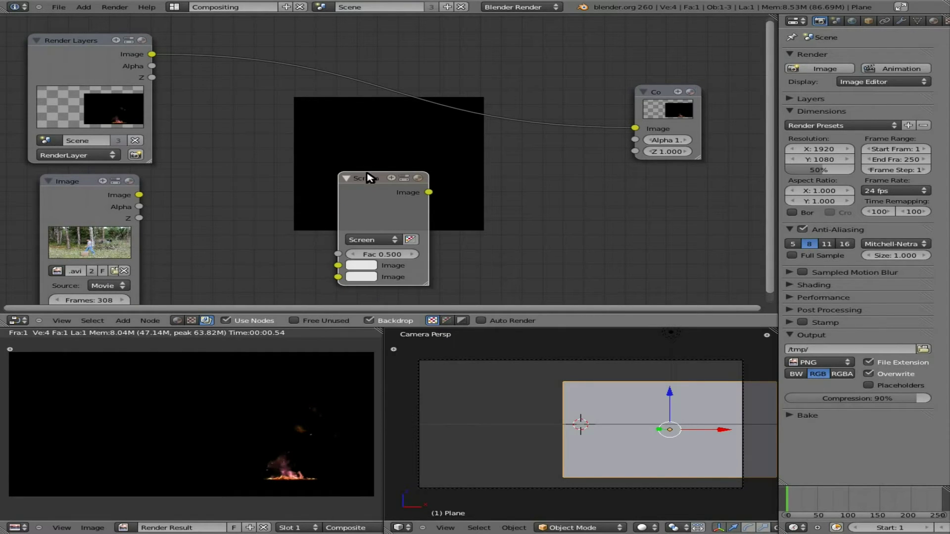
drag(369, 178, 373, 140)
Step: Link Render Layers and the firewood movie into the Screen node, and its output to Composite
drag(151, 54, 341, 228)
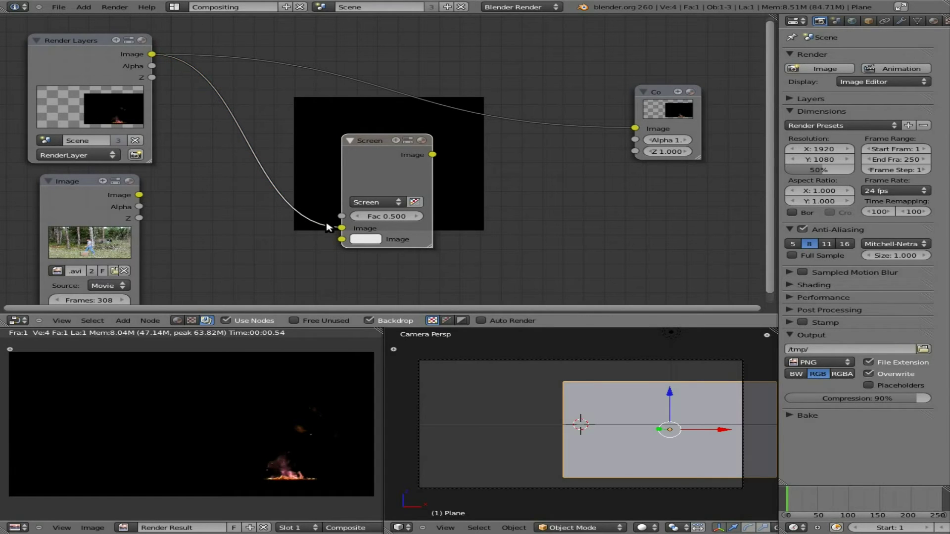
drag(152, 54, 341, 240)
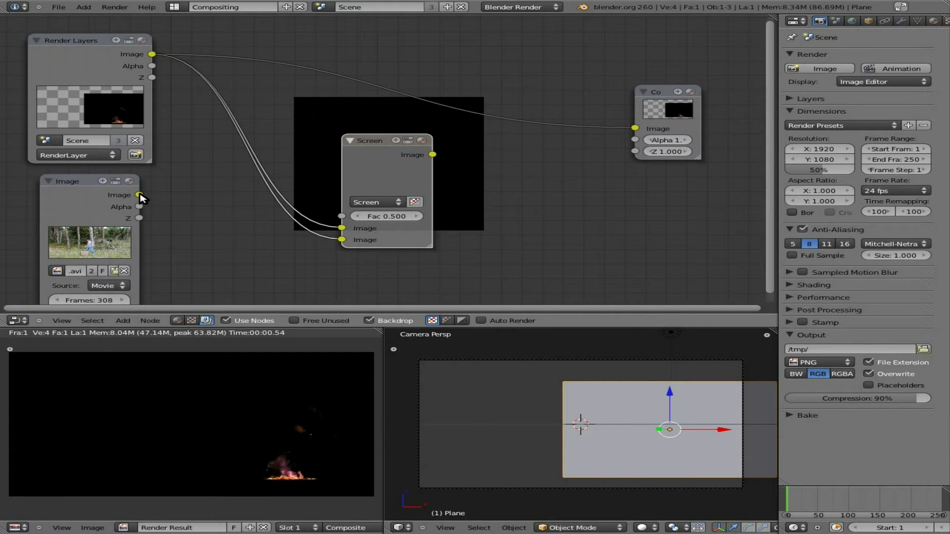
drag(139, 195, 342, 228)
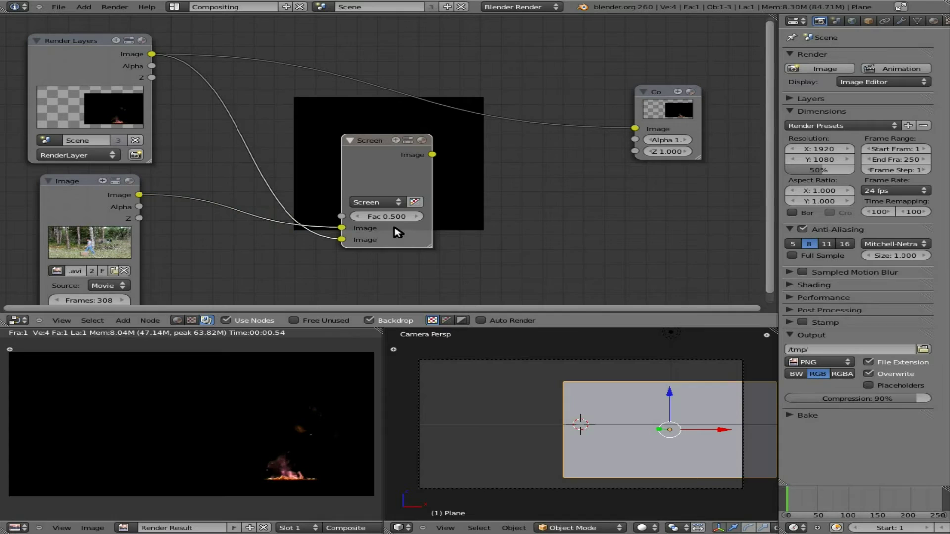
drag(433, 155, 635, 128)
Step: Add a Viewer node fed by the Screen node's Image output, then move the Screen node up-left
key(shift+a)
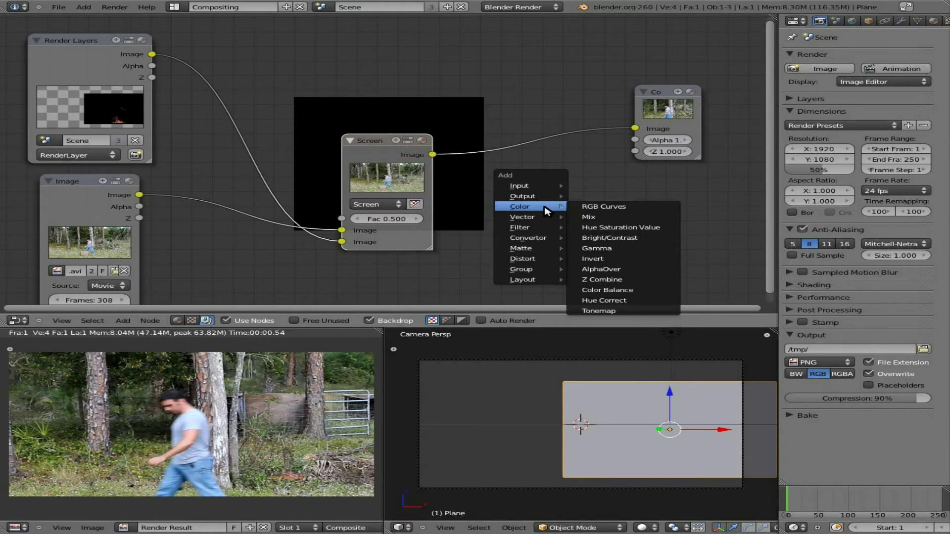
mouse_move(548, 197)
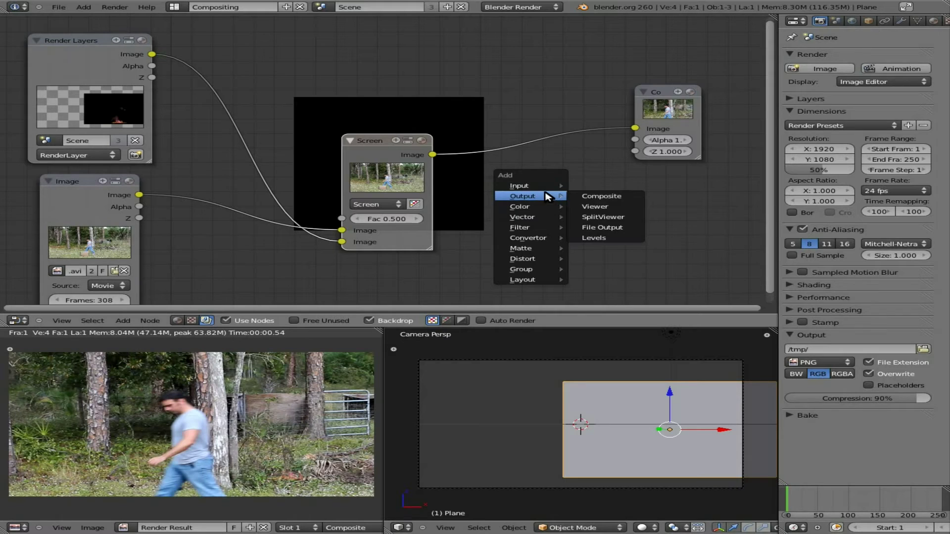
click(595, 206)
drag(432, 155, 588, 219)
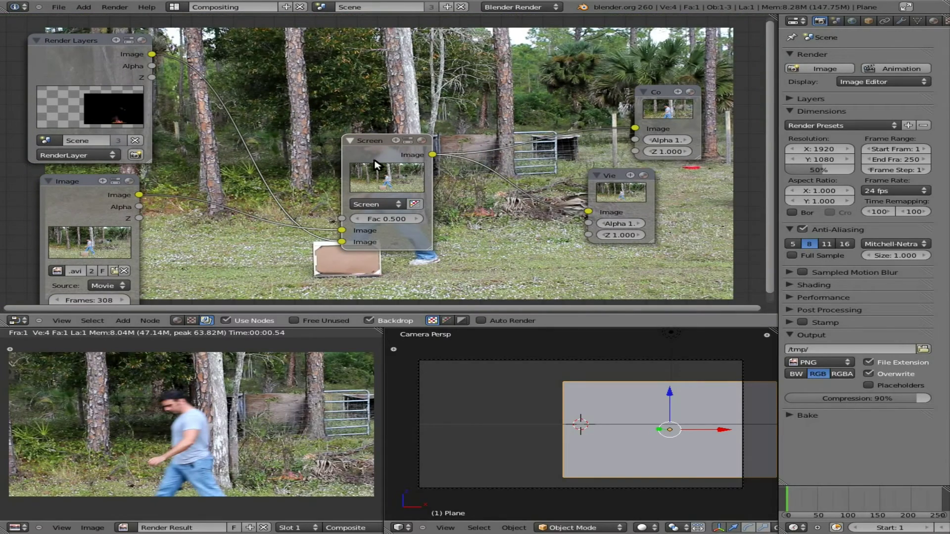
drag(371, 142, 284, 134)
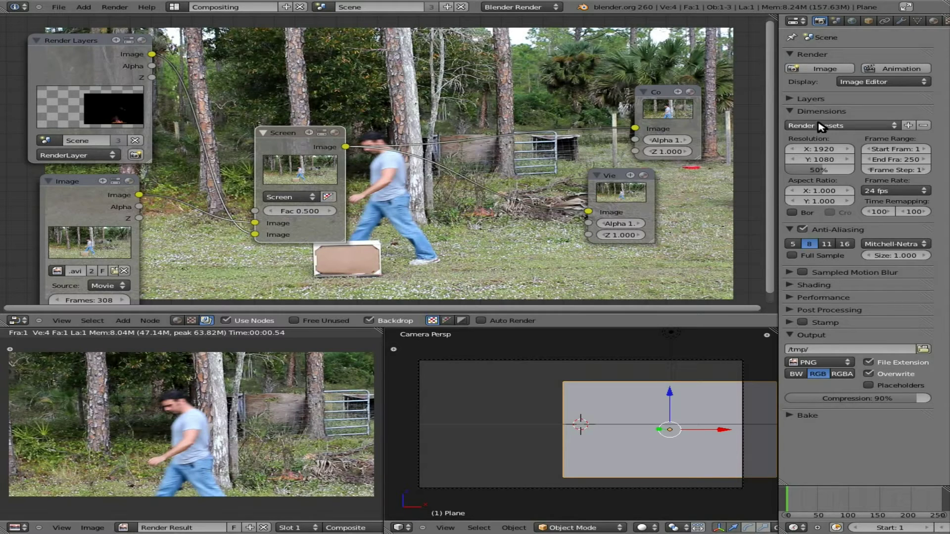
click(876, 128)
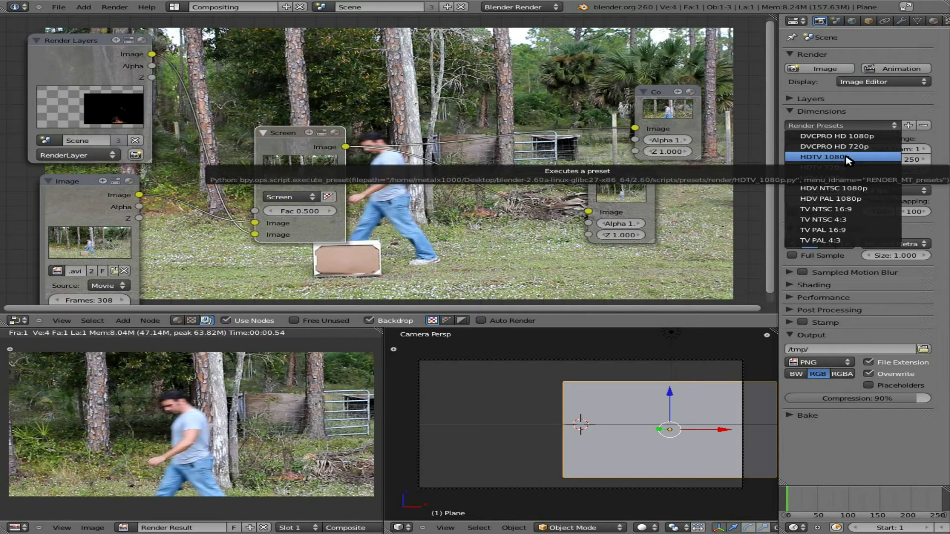
Step: Apply the HDTV 1080p render preset, set 30 fps, and turn off anti-aliasing
click(847, 159)
click(850, 126)
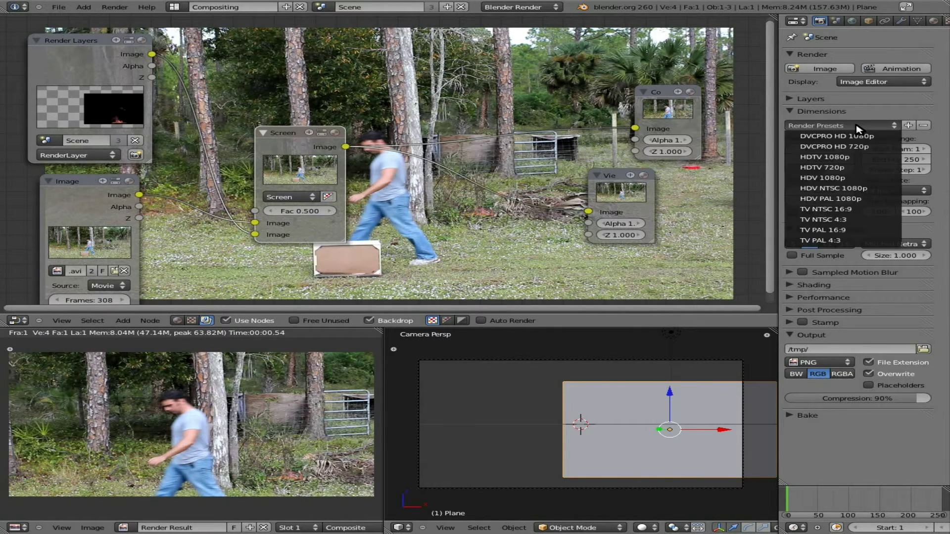
click(839, 158)
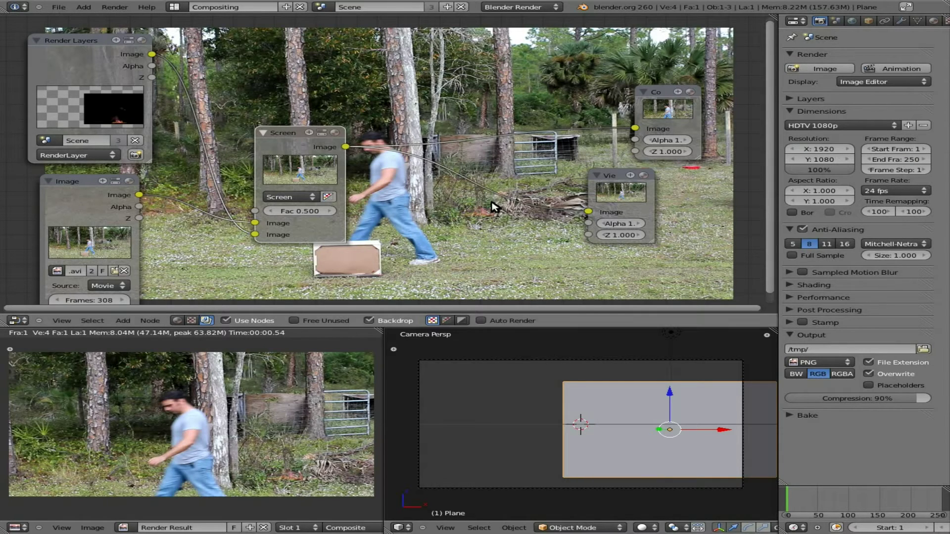
click(916, 193)
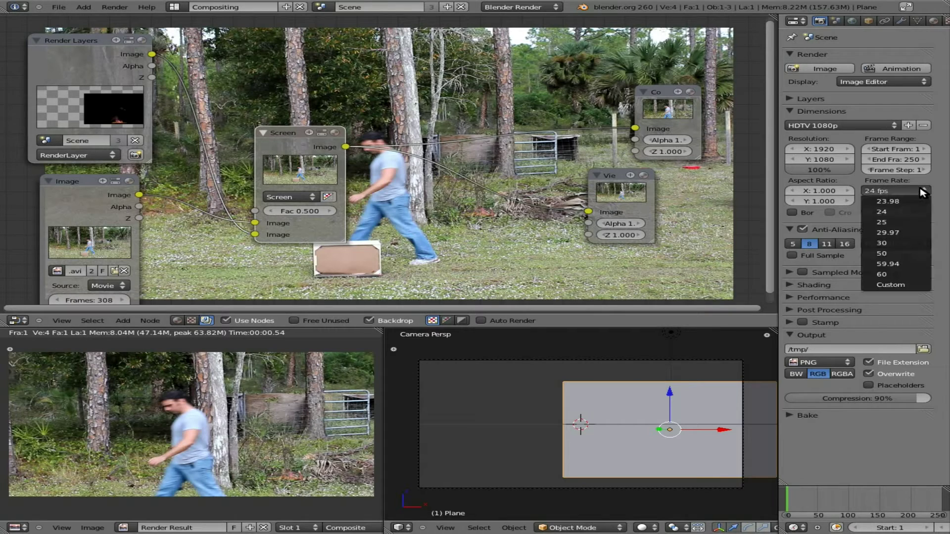
click(899, 244)
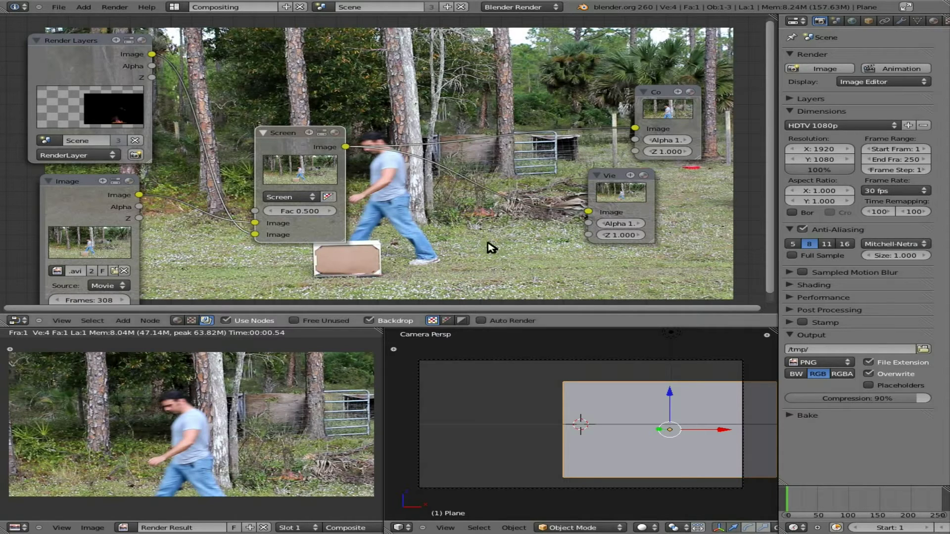
click(803, 230)
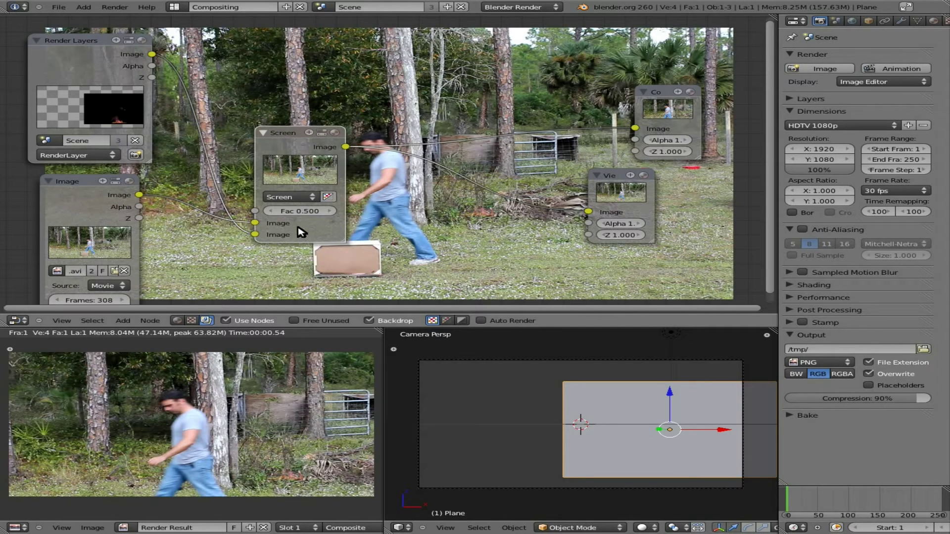
Step: Render the current frame, raise the Screen blend factor to 1.000, and jump to the next keyframe
key(F12)
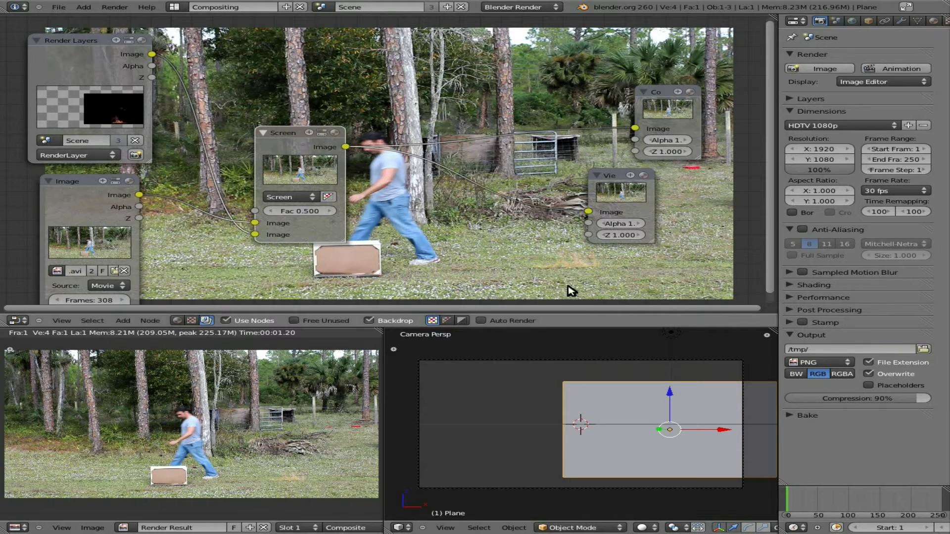
drag(308, 214, 341, 214)
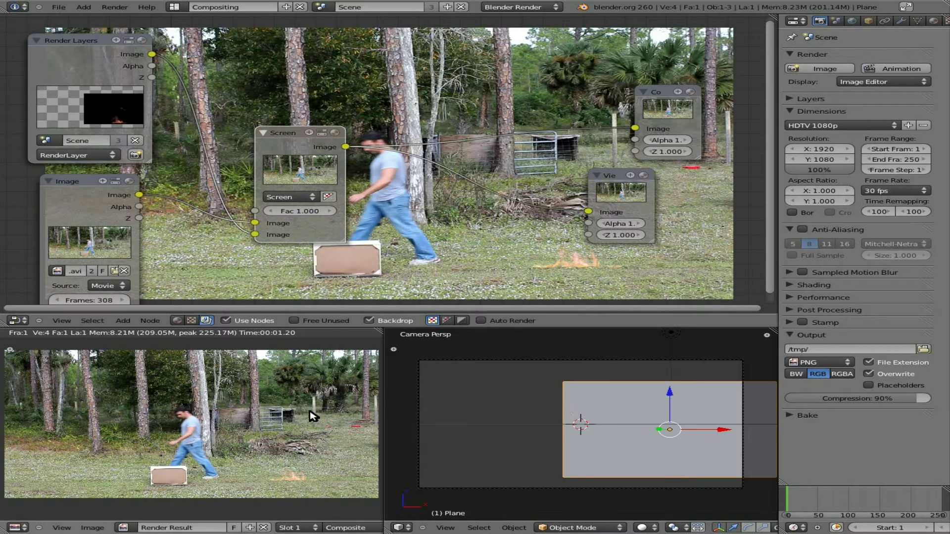
key(Up)
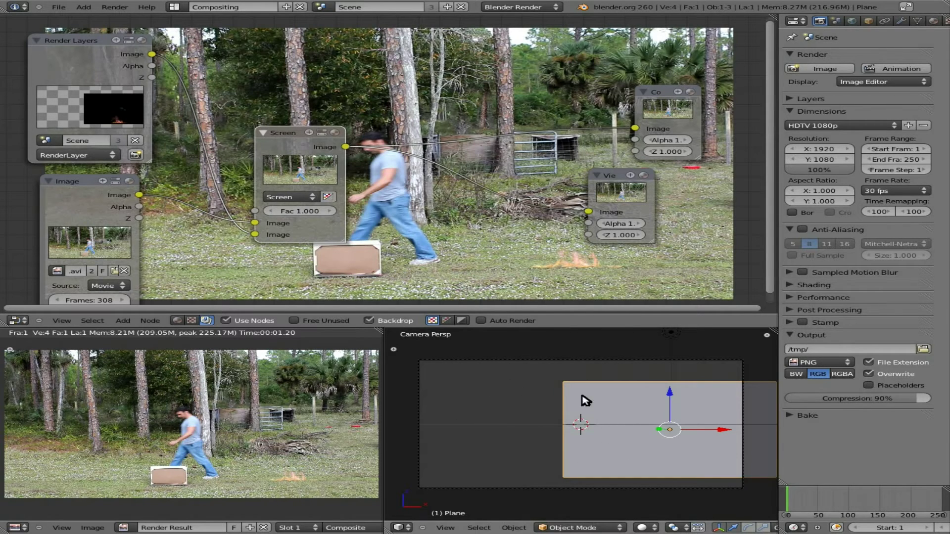
Step: In the N sidebar, add a background image and set it to firewood.avi
key(n)
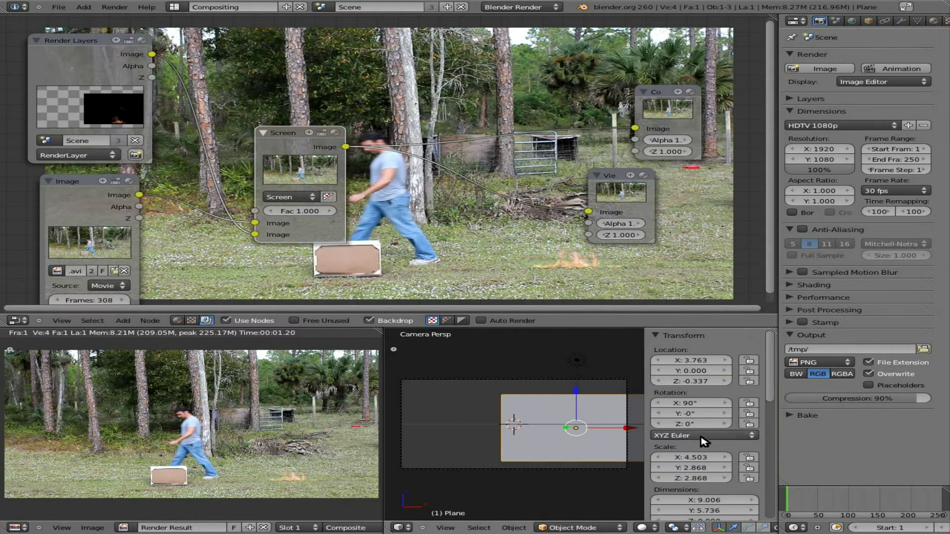
scroll(698, 436, down, 10)
scroll(685, 427, down, 6)
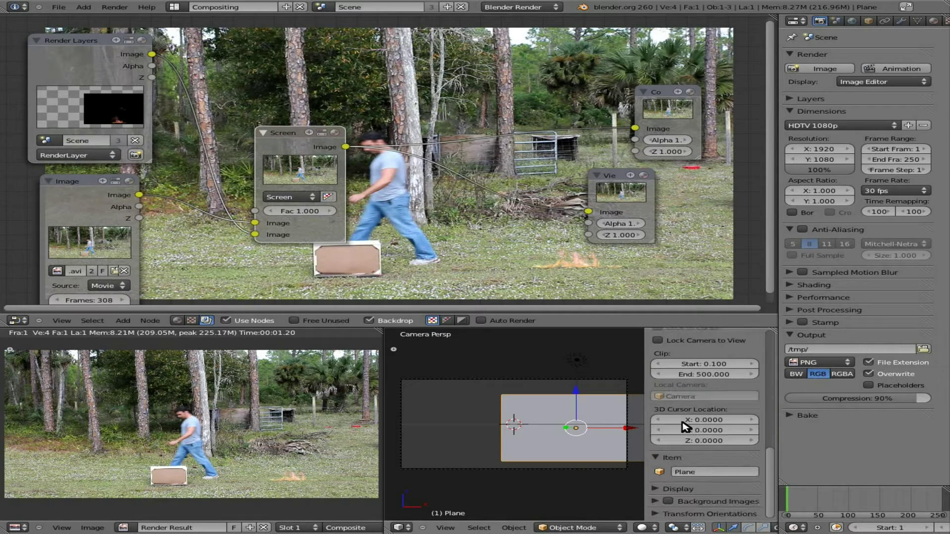
click(657, 502)
scroll(663, 502, down, 1)
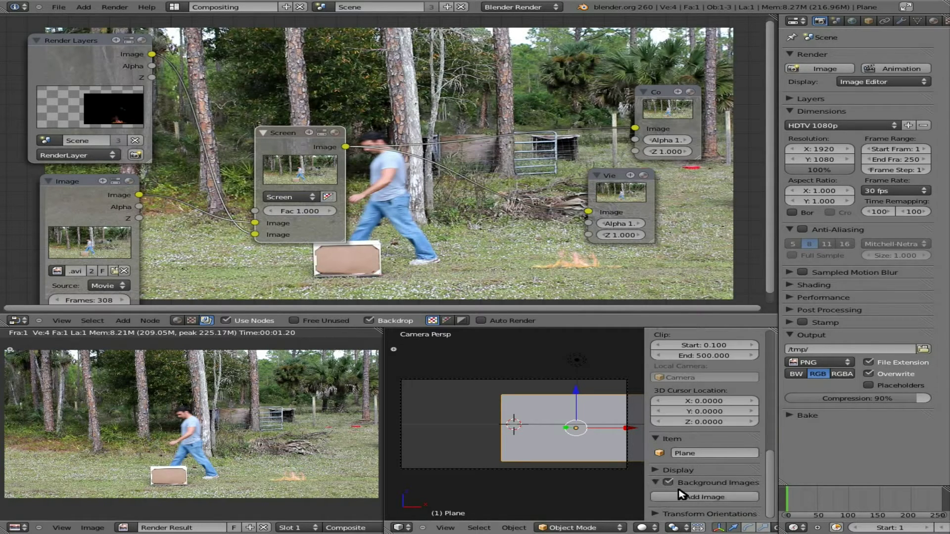
scroll(670, 497, down, 2)
click(661, 480)
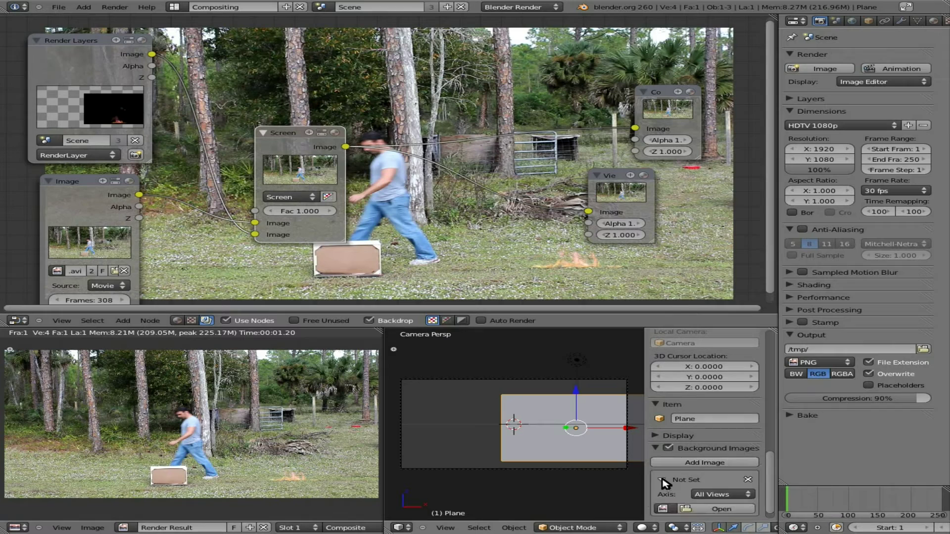
click(663, 509)
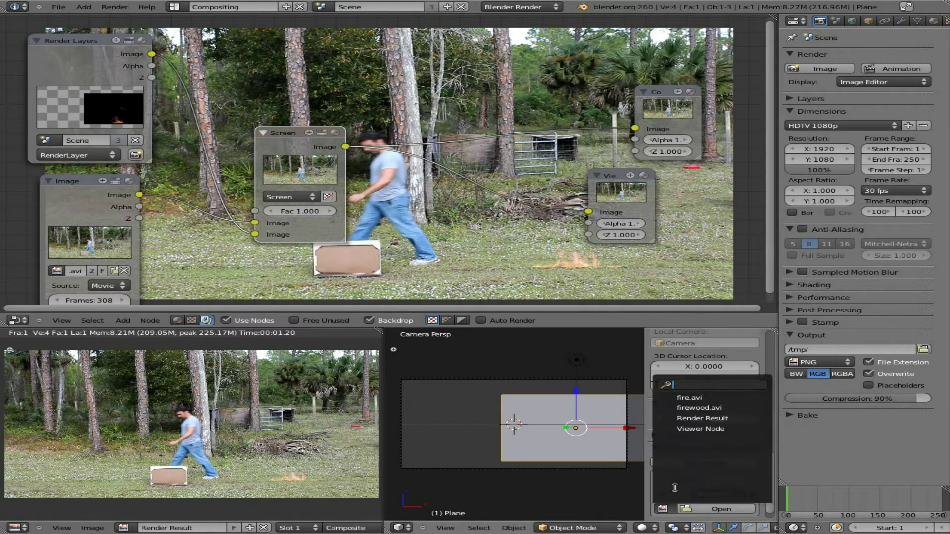
click(693, 407)
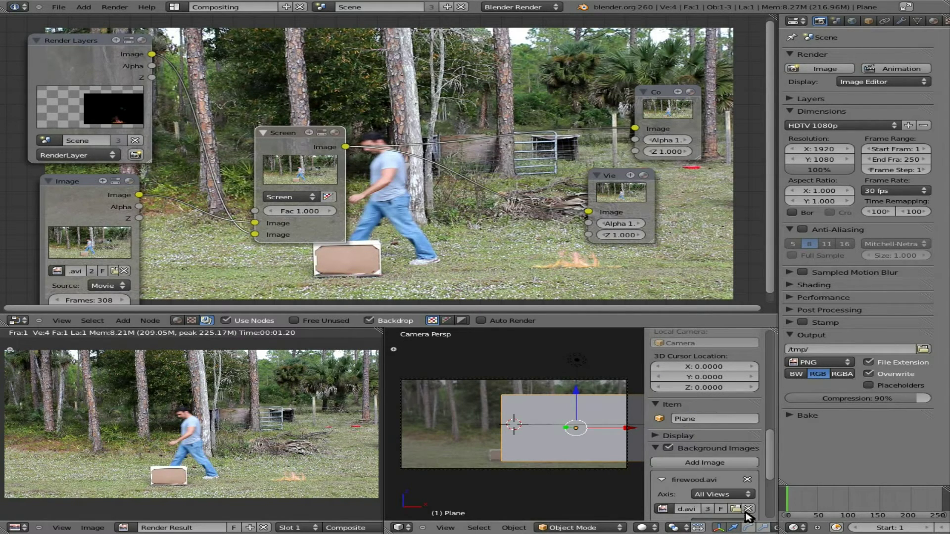
Step: Enable Textured Solid and switch the viewport shading to Textured to show the fire plane
scroll(720, 479, down, 2)
scroll(718, 472, up, 4)
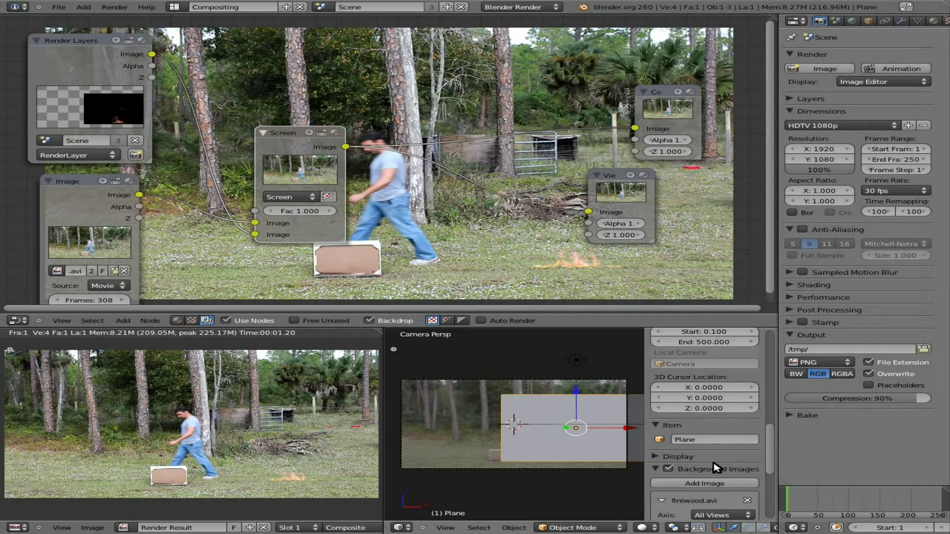
click(665, 457)
scroll(673, 475, down, 5)
click(658, 495)
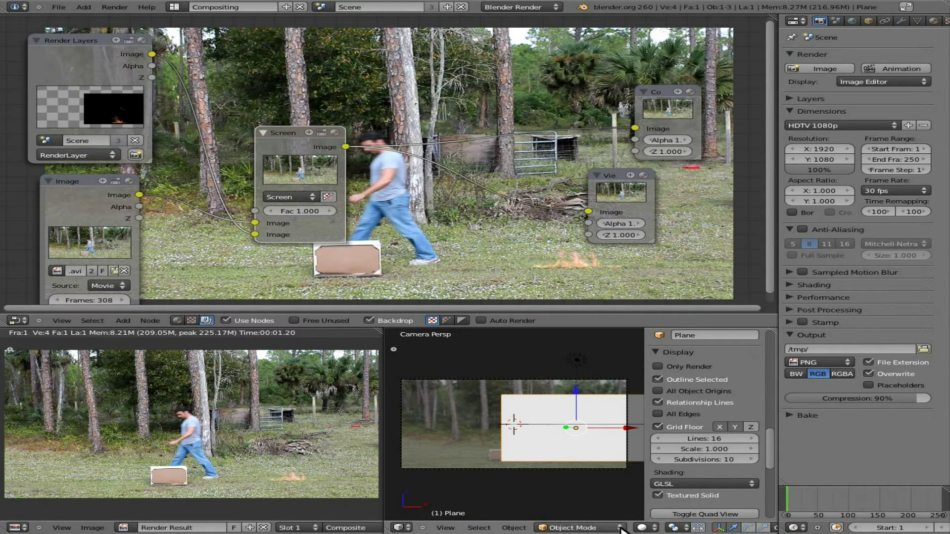
click(642, 527)
click(656, 485)
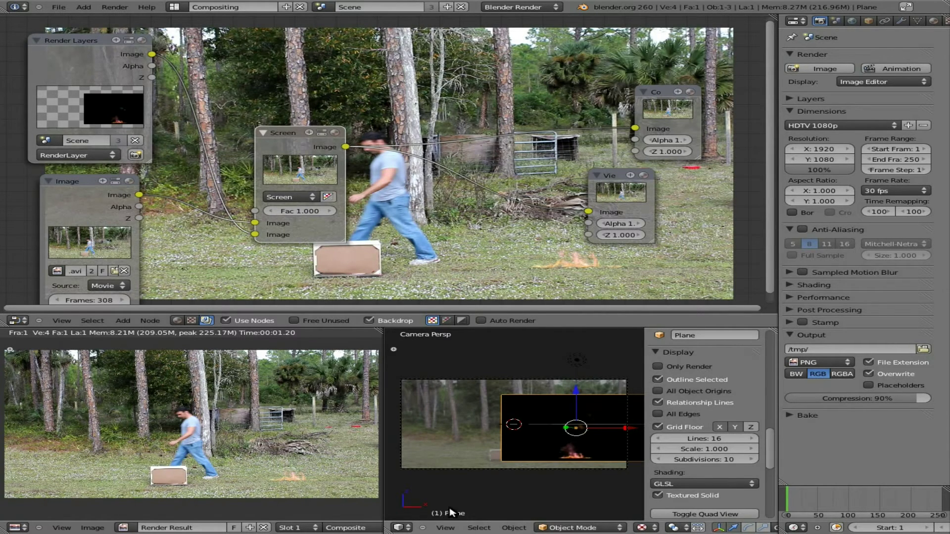
Step: Move the fire plane off the left of frame, keyframe it at frame 1, and preview
key(g)
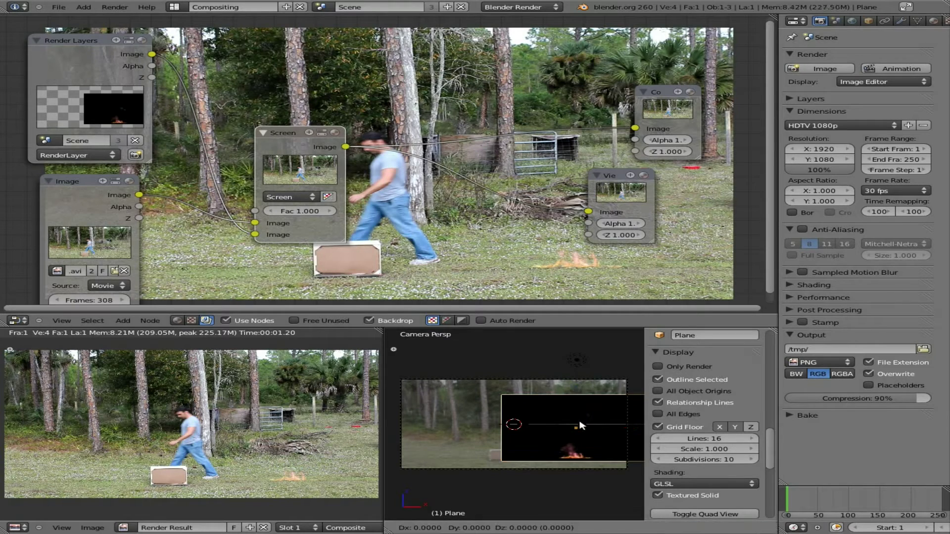
click(629, 412)
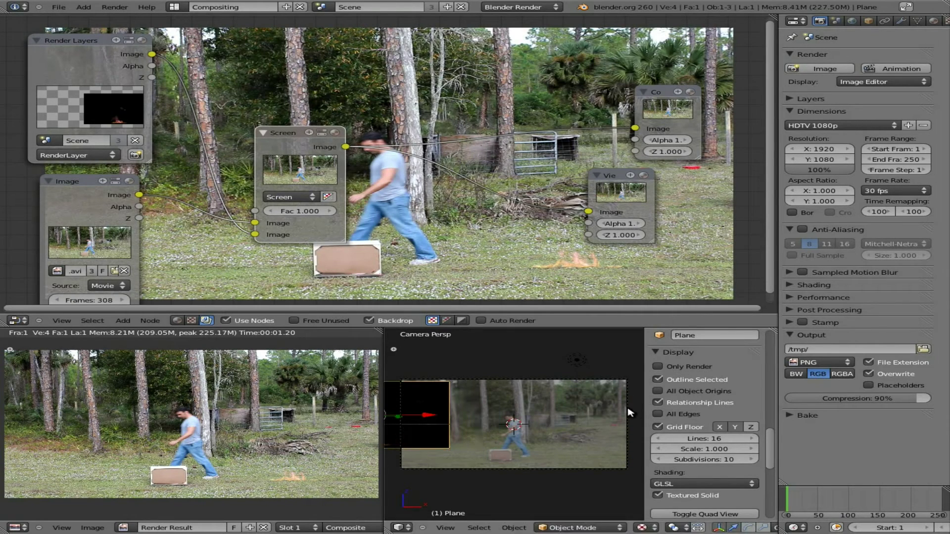
key(i)
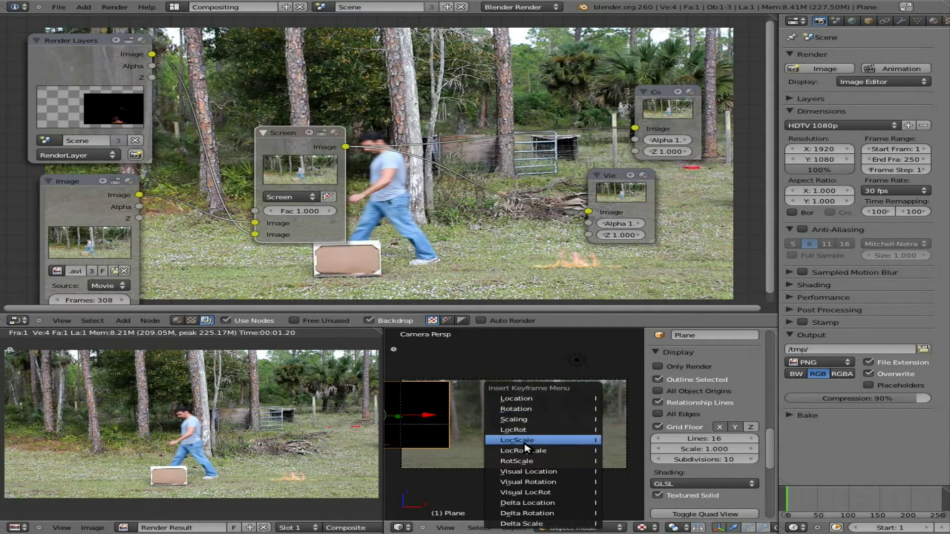
click(562, 450)
key(i)
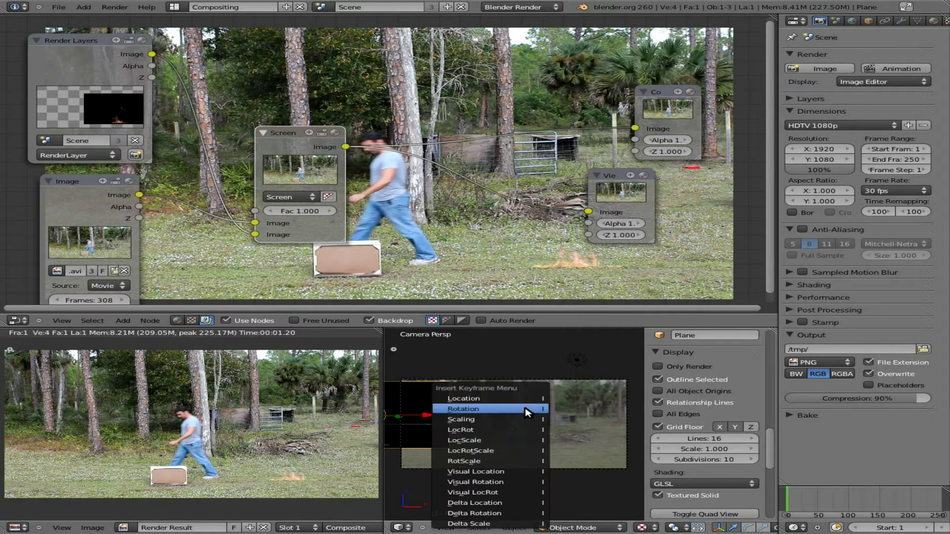
click(525, 409)
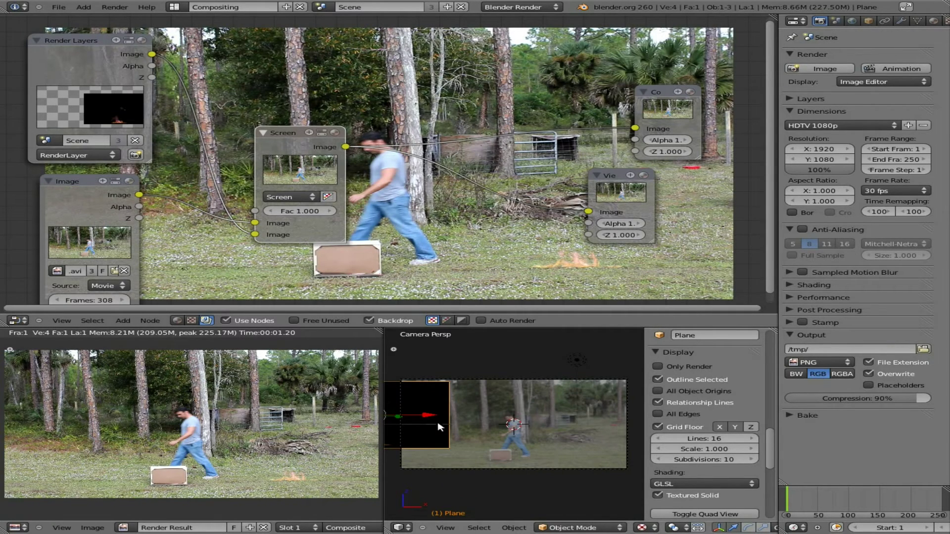
key(alt+a)
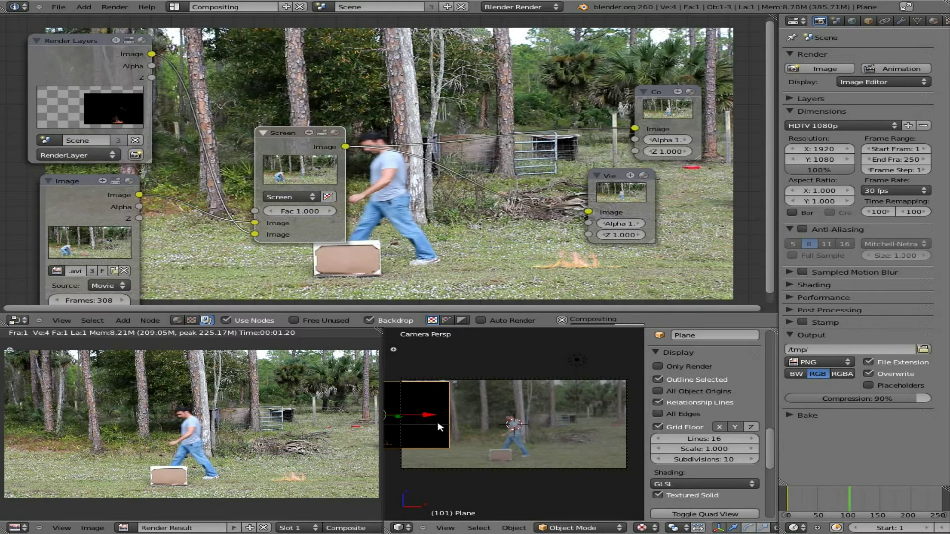
Step: At frame 250, move the plane to the right and key LocRotScale, then play back
key(shift+Right)
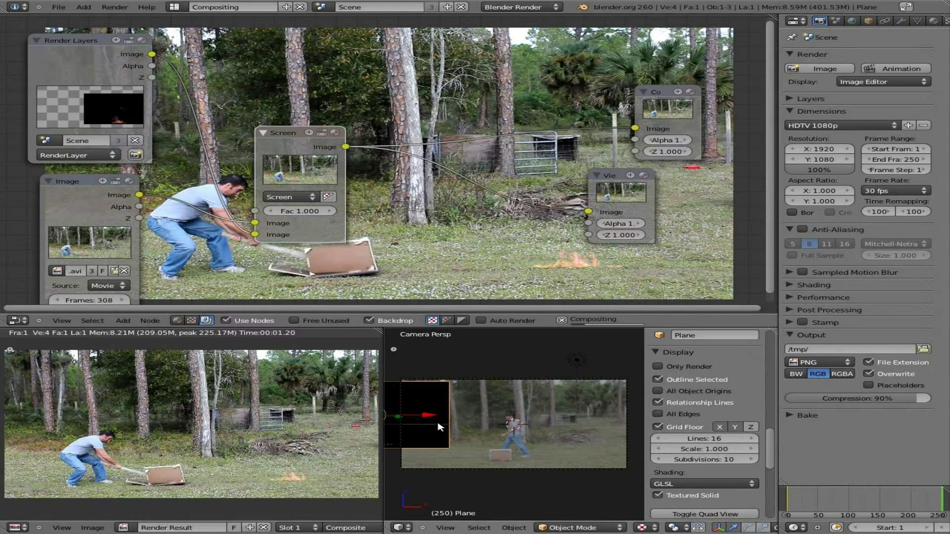
key(g)
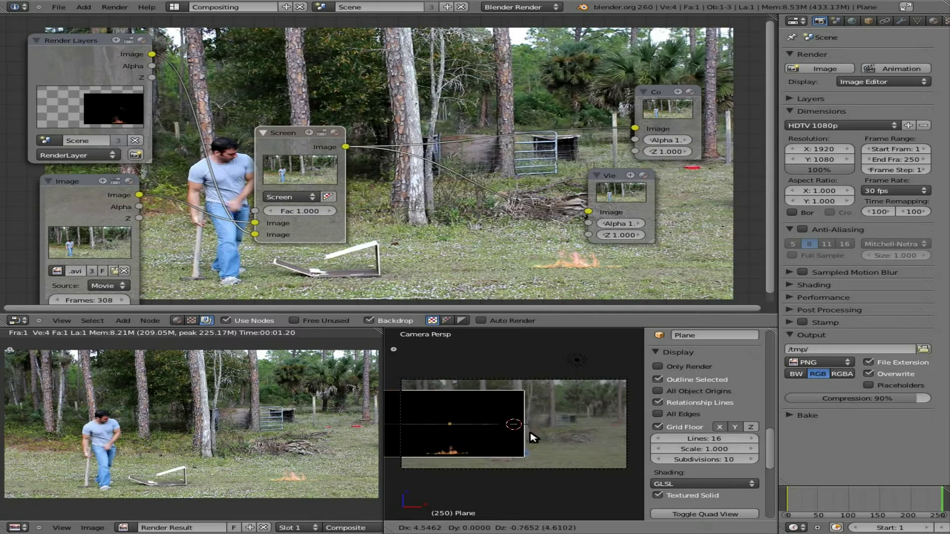
click(510, 446)
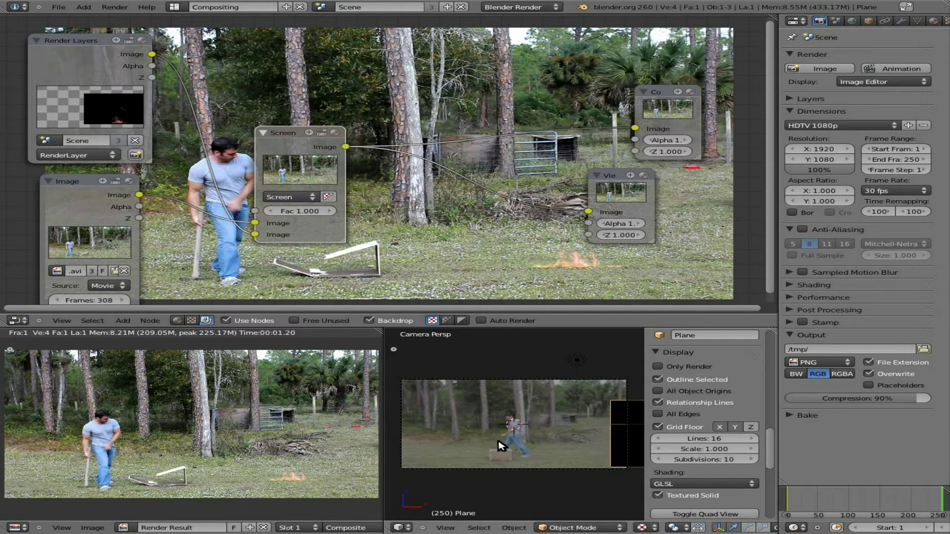
key(i)
click(550, 440)
key(alt+a)
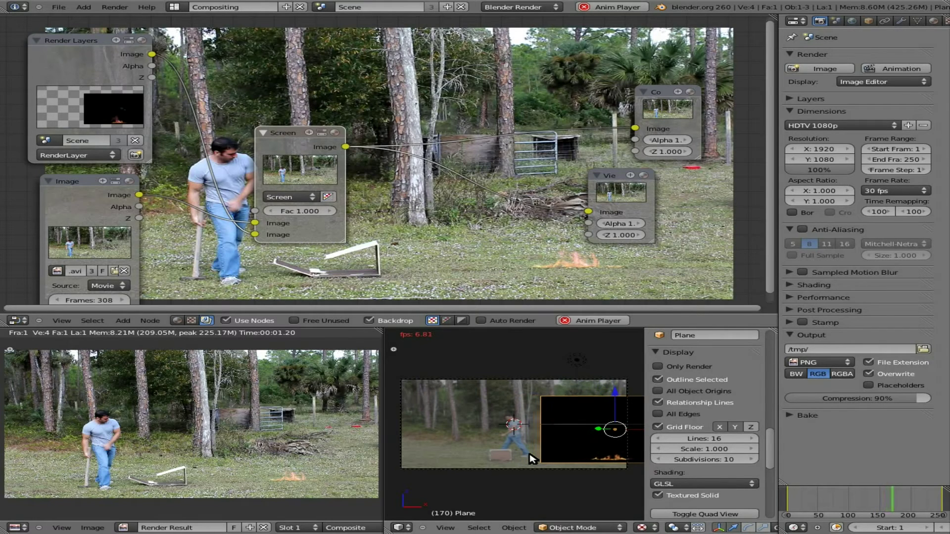
Step: Stop the animation playback once the plane reaches frame 250
key(Escape)
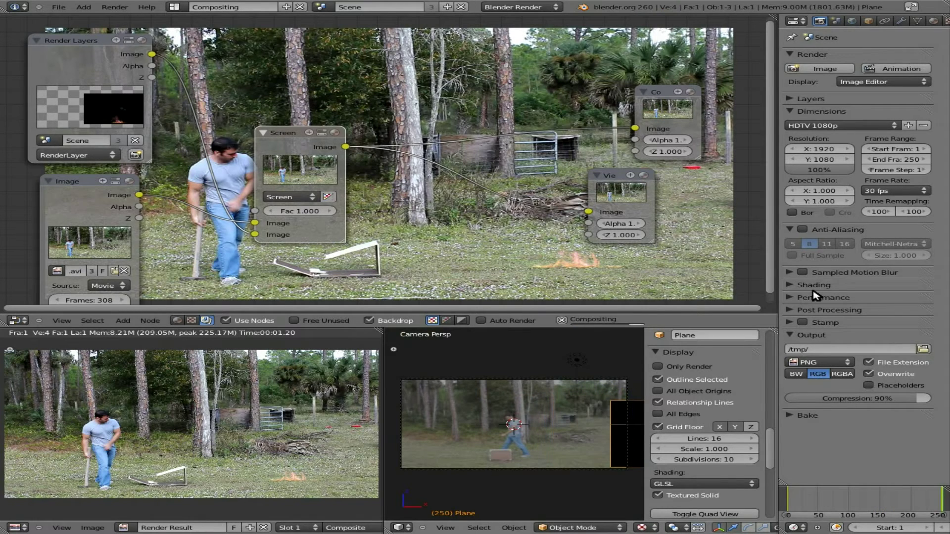
Step: Set the output file format to Xvid and review its encoding container options
click(817, 362)
click(820, 342)
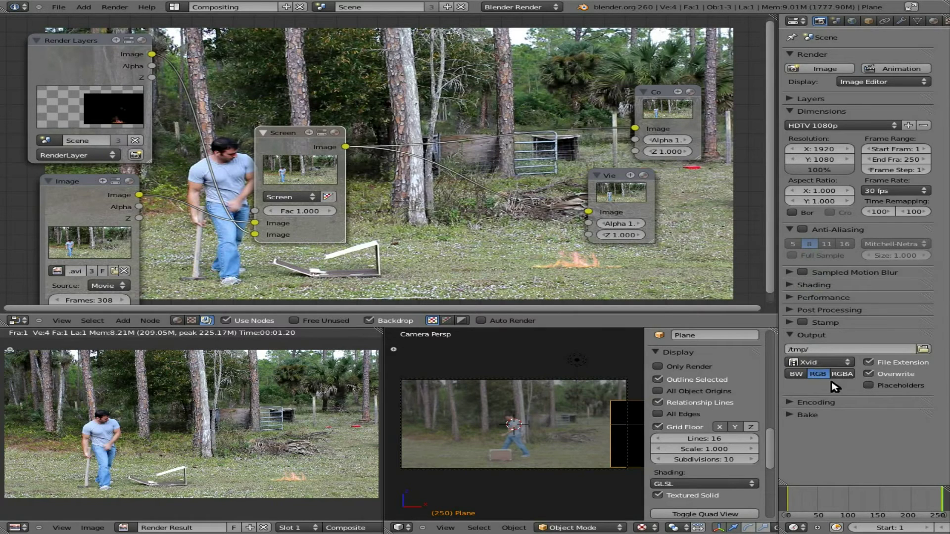
click(837, 360)
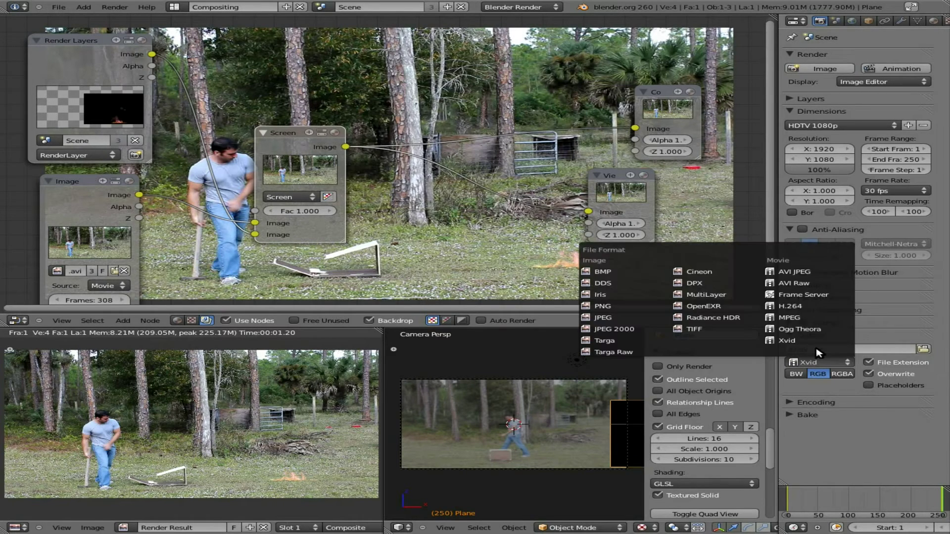
click(792, 345)
click(792, 403)
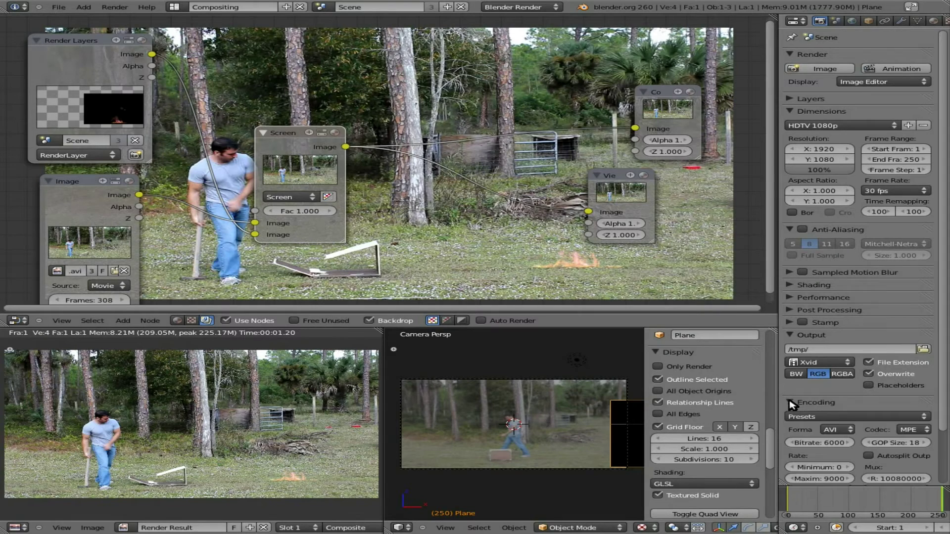
click(841, 430)
Step: Change the output path to /tmp/firewood5.avi
click(832, 348)
text(firewood5.avi)
key(Return)
Step: Render the full animation to the Xvid video and expand the Performance panel
click(895, 69)
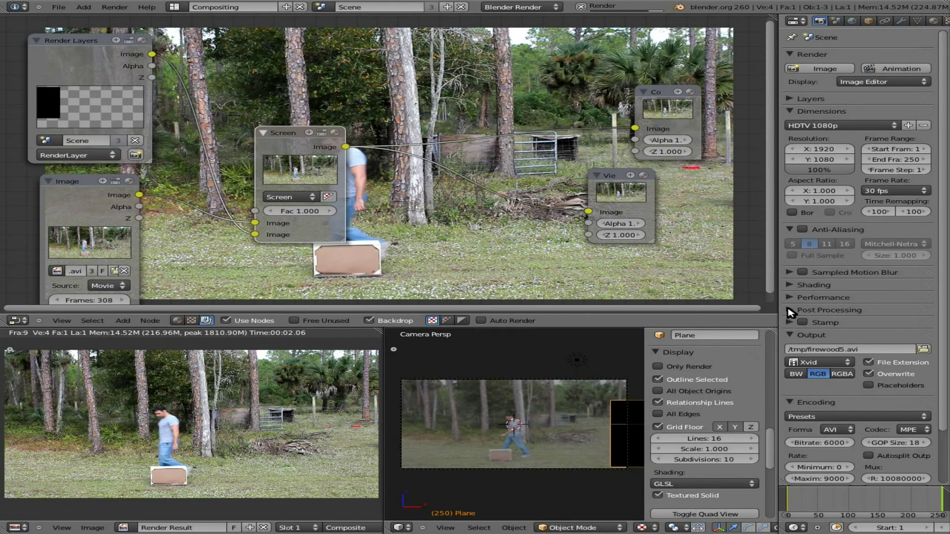
click(790, 297)
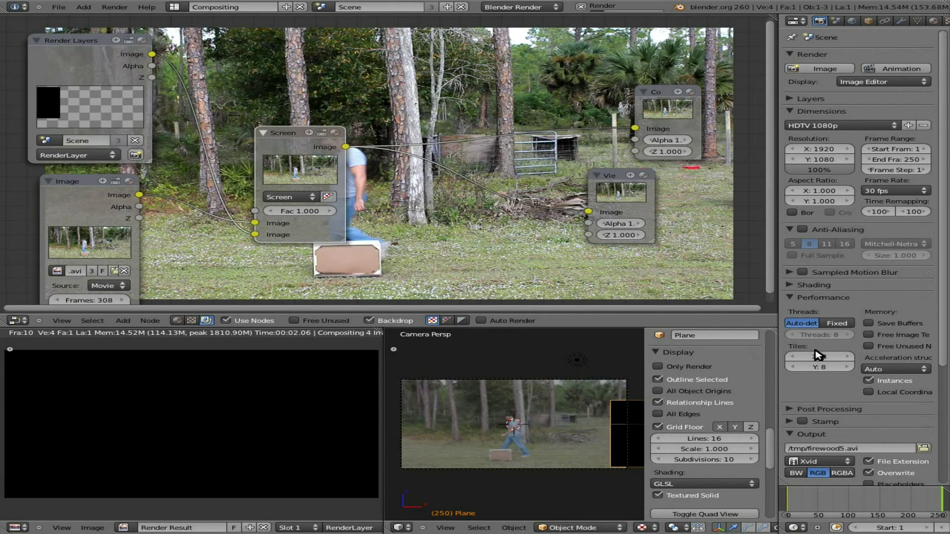